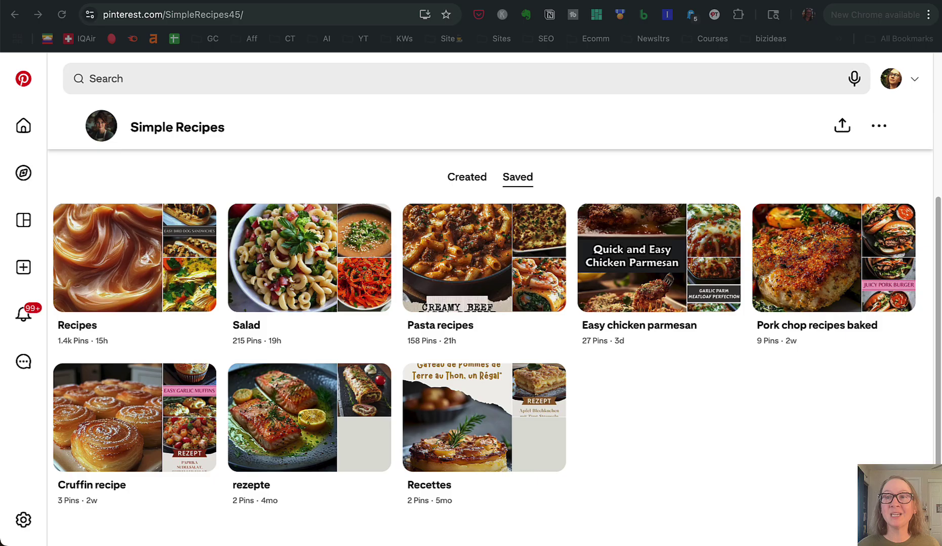
Switch from the Simple Recipes Pinterest tab to the 'Niche down accounts' Google Docs notes.
{"action": "key", "text": "ctrl+Tab"}
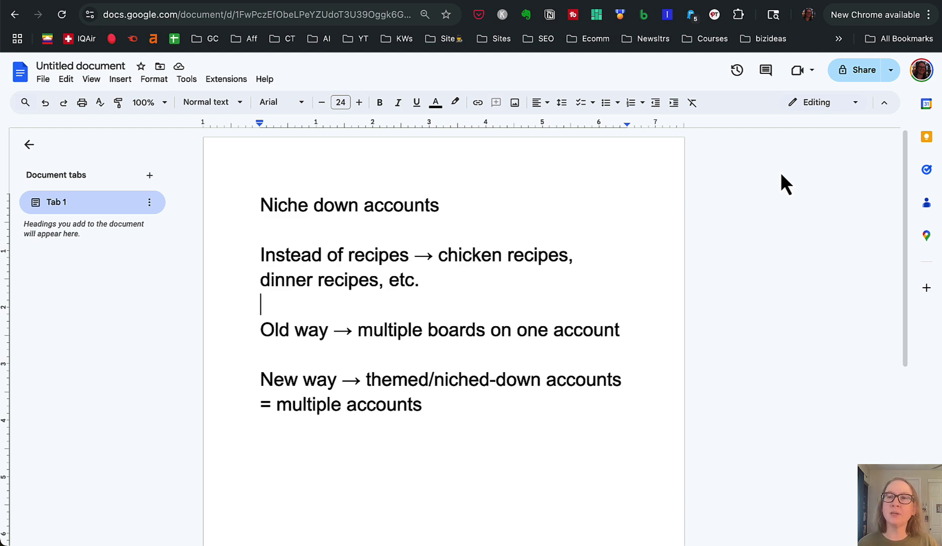
Move between the Pinterest and Docs tabs, ending on the Simple Recipes Pinterest profile.
{"action": "left_click", "coordinate": [809, 5]}
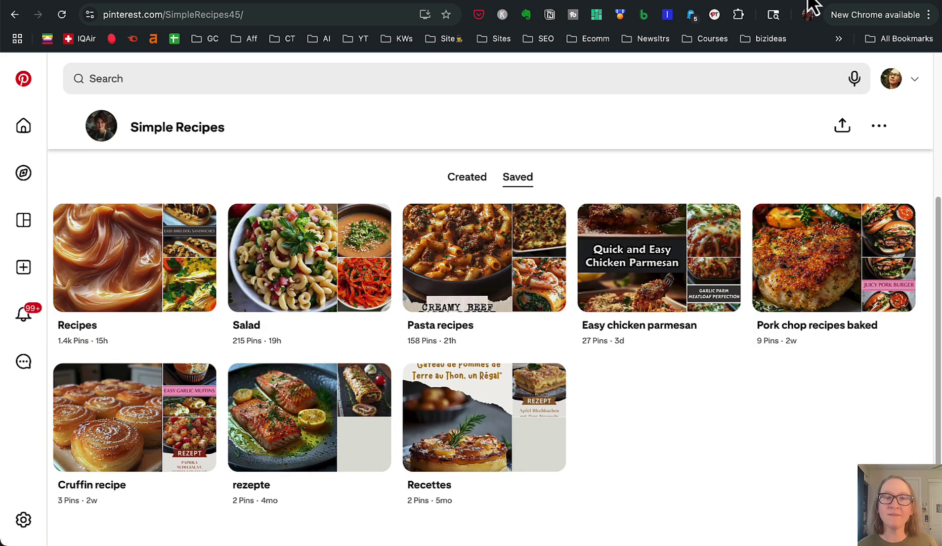
{"action": "left_click", "coordinate": [882, 5]}
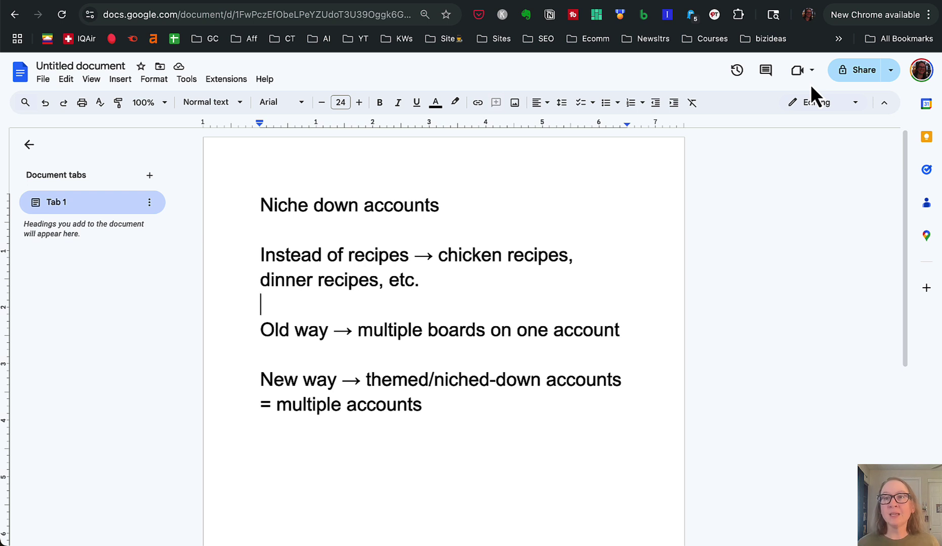
{"action": "key", "text": "ctrl+Tab"}
{"action": "scroll", "coordinate": [738, 162], "scroll_direction": "up", "scroll_amount": 5}
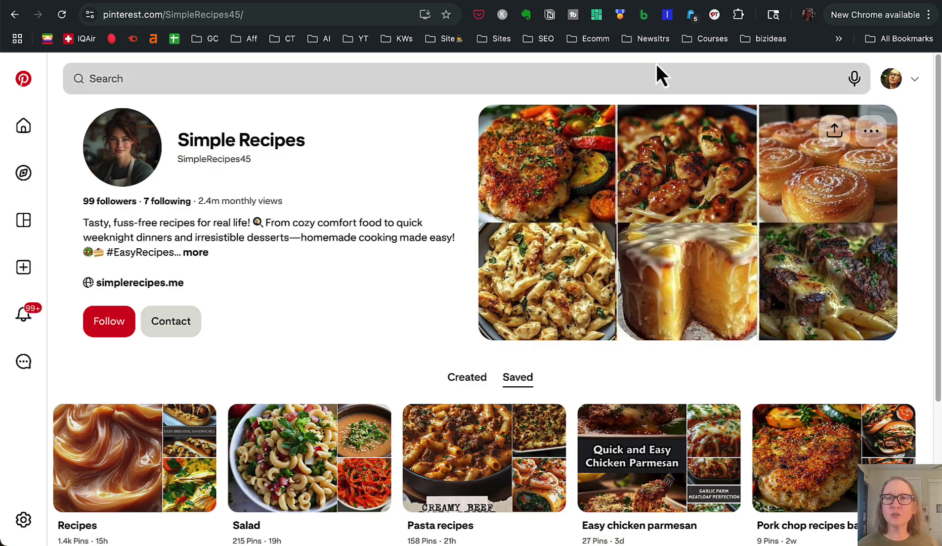
{"action": "left_click", "coordinate": [832, 1]}
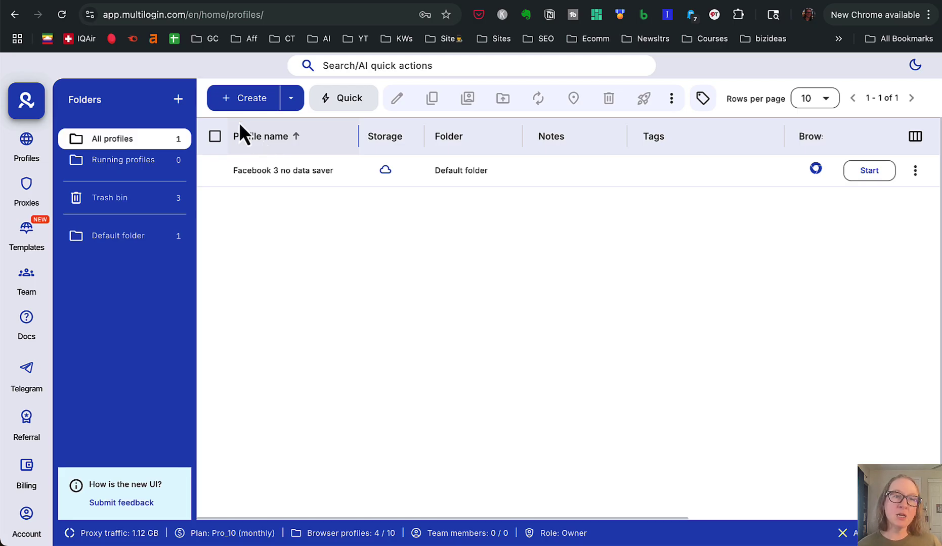
Create a new Multilogin browser profile and name it 'Pinterest 1'.
{"action": "left_click", "coordinate": [227, 105]}
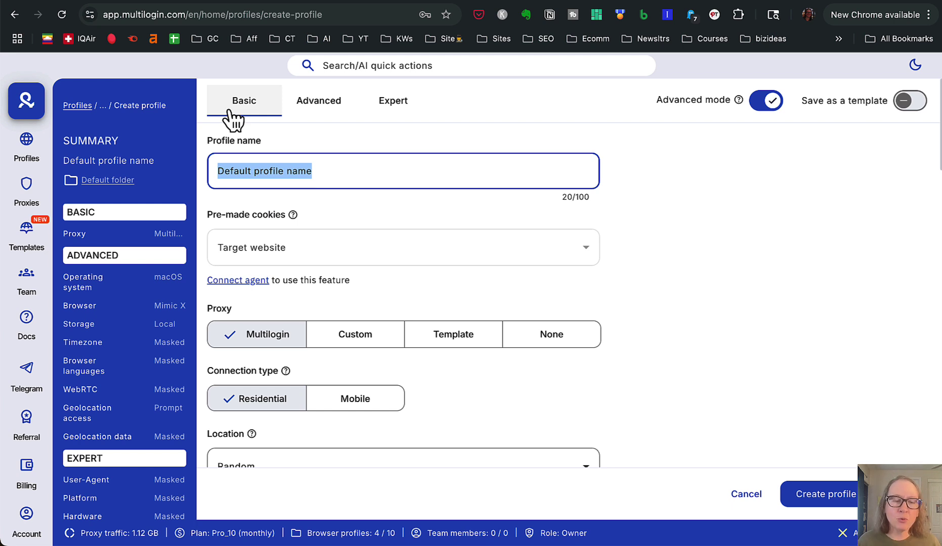
{"action": "type", "text": "Pinterest 1"}
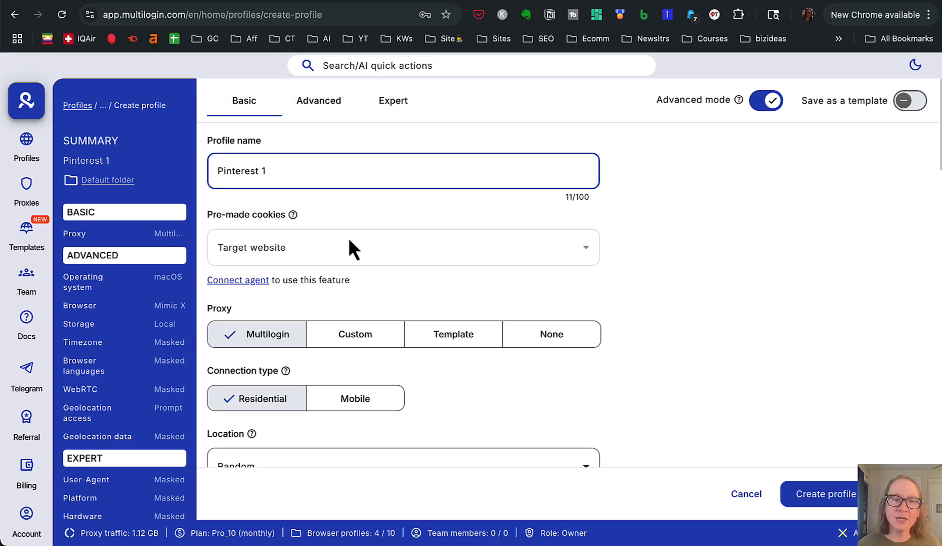
{"action": "left_click", "coordinate": [333, 249]}
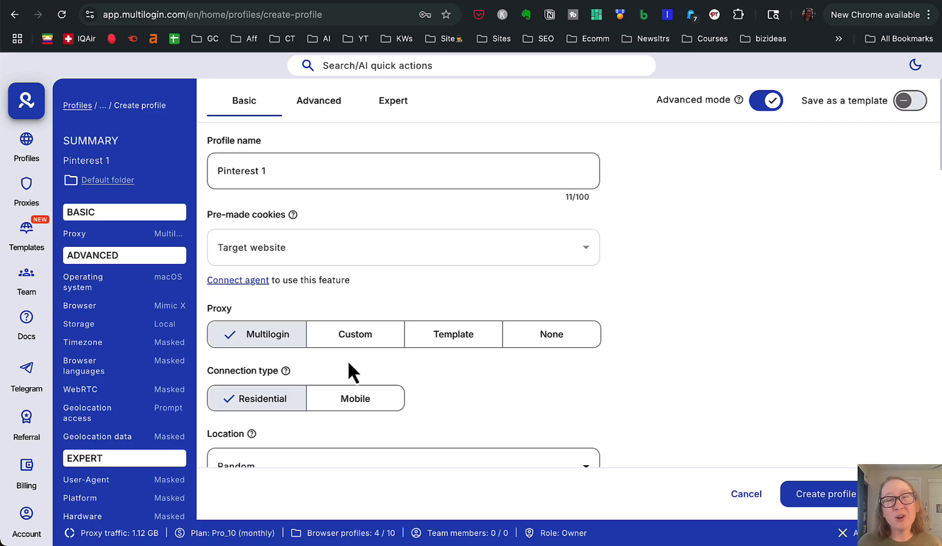
Set the proxy location to United States, region Arizona, city Chandler.
{"action": "scroll", "coordinate": [349, 363], "scroll_direction": "down", "scroll_amount": 3}
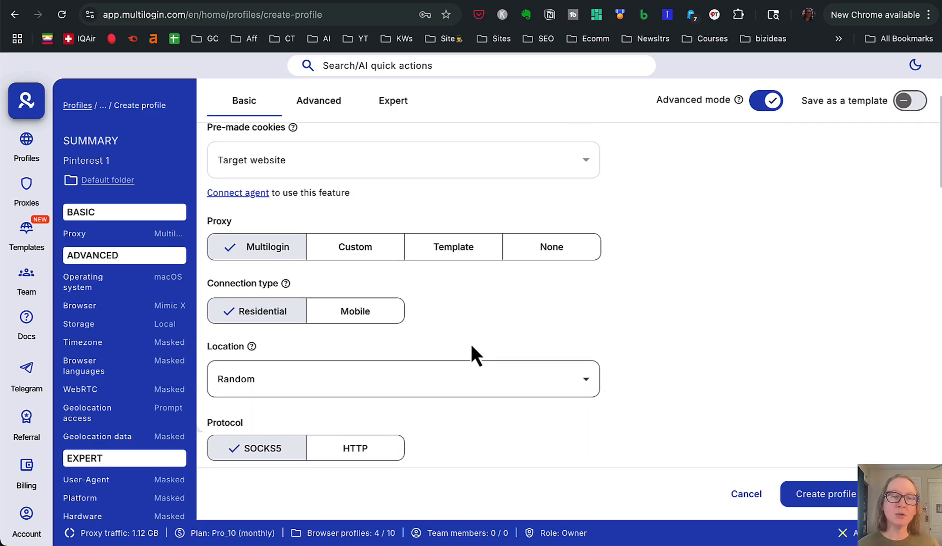
{"action": "left_click", "coordinate": [518, 379]}
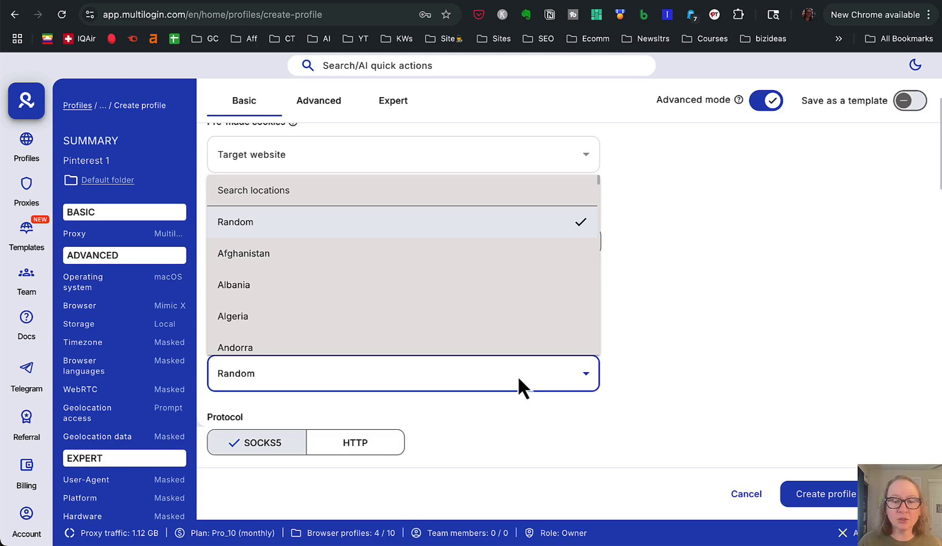
{"action": "type", "text": "united"}
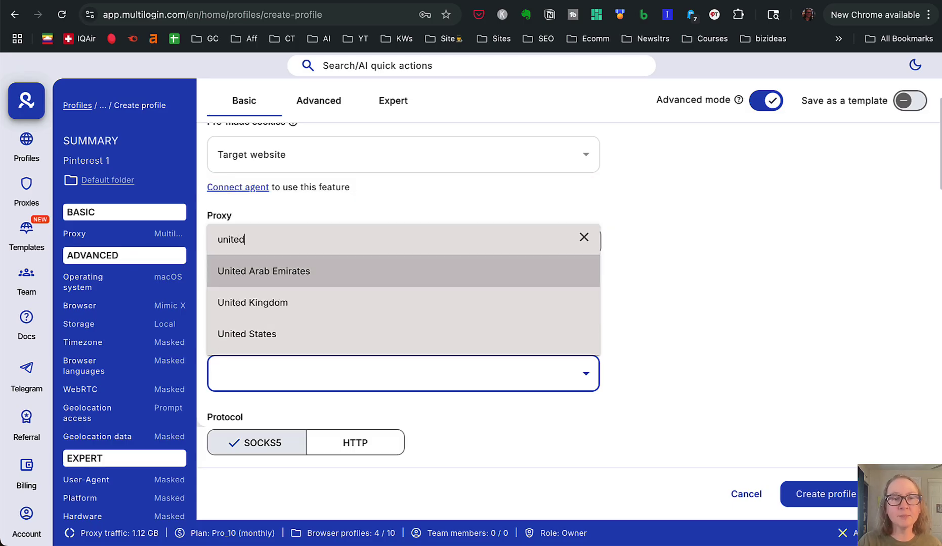
{"action": "left_click", "coordinate": [380, 336]}
{"action": "scroll", "coordinate": [412, 334], "scroll_direction": "down", "scroll_amount": 4}
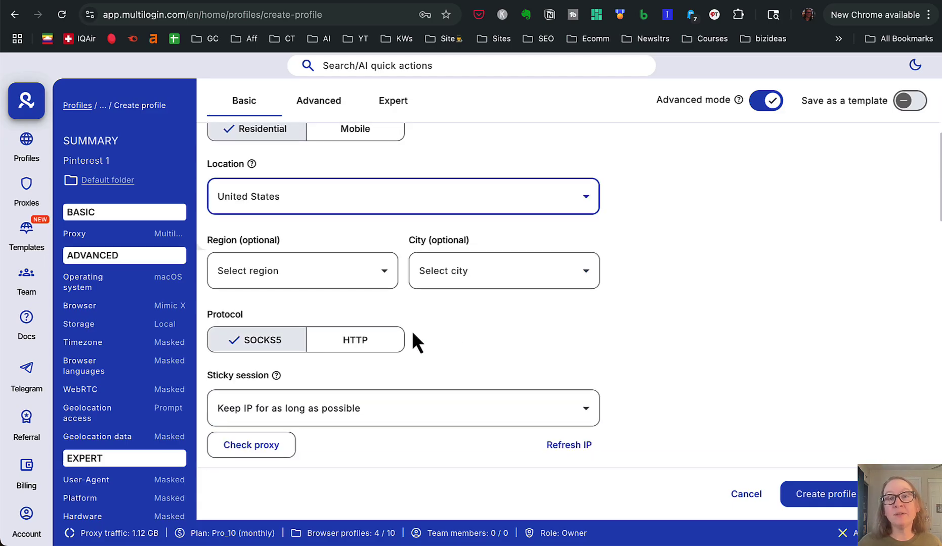
{"action": "left_click", "coordinate": [366, 274]}
{"action": "left_click", "coordinate": [264, 436]}
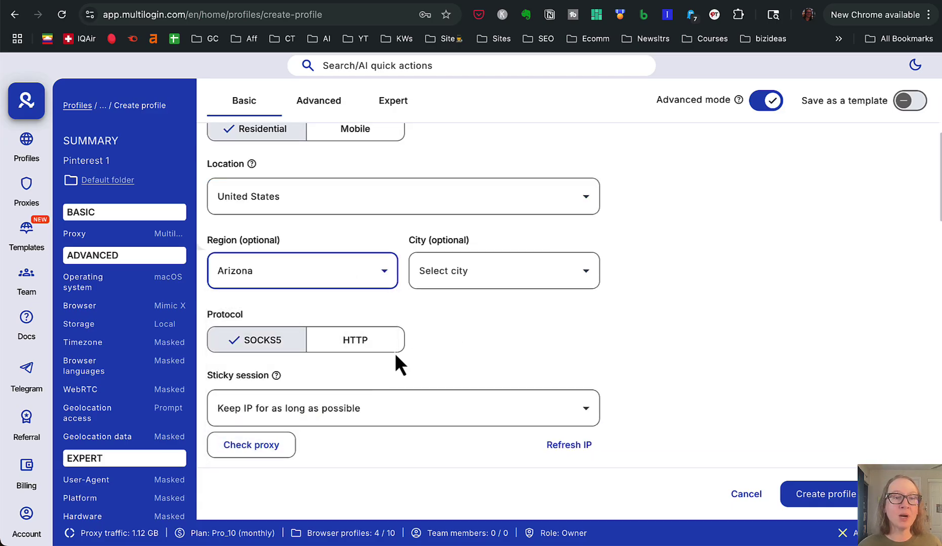
{"action": "left_click", "coordinate": [486, 278]}
{"action": "scroll", "coordinate": [476, 405], "scroll_direction": "down", "scroll_amount": 1}
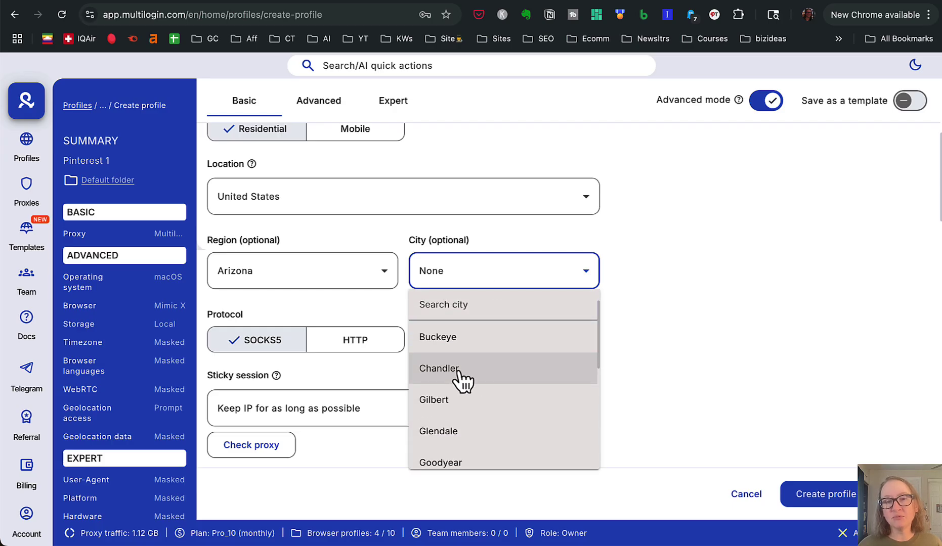
{"action": "left_click", "coordinate": [462, 380]}
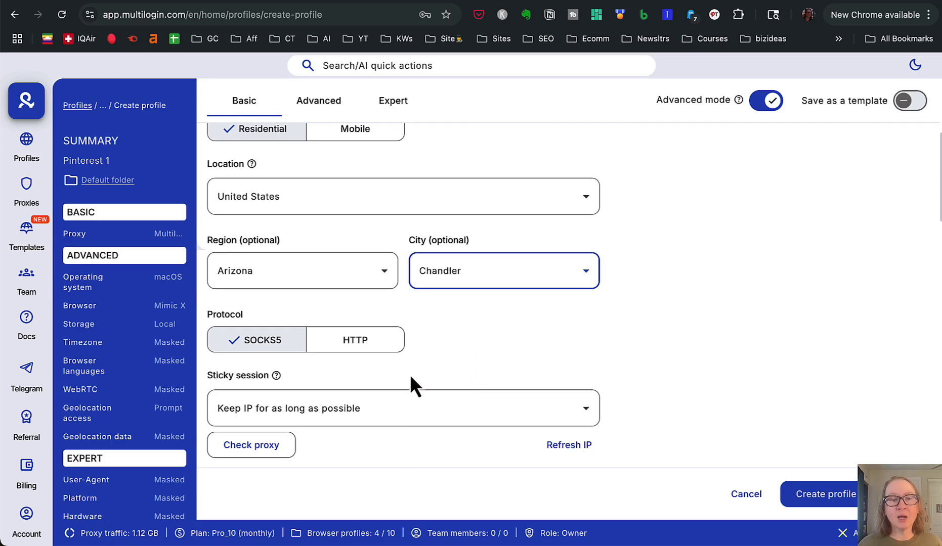
Run a proxy check on the Chandler, Arizona proxy.
{"action": "scroll", "coordinate": [405, 456], "scroll_direction": "down", "scroll_amount": 1}
{"action": "scroll", "coordinate": [401, 448], "scroll_direction": "down", "scroll_amount": 3}
{"action": "left_click", "coordinate": [289, 306]}
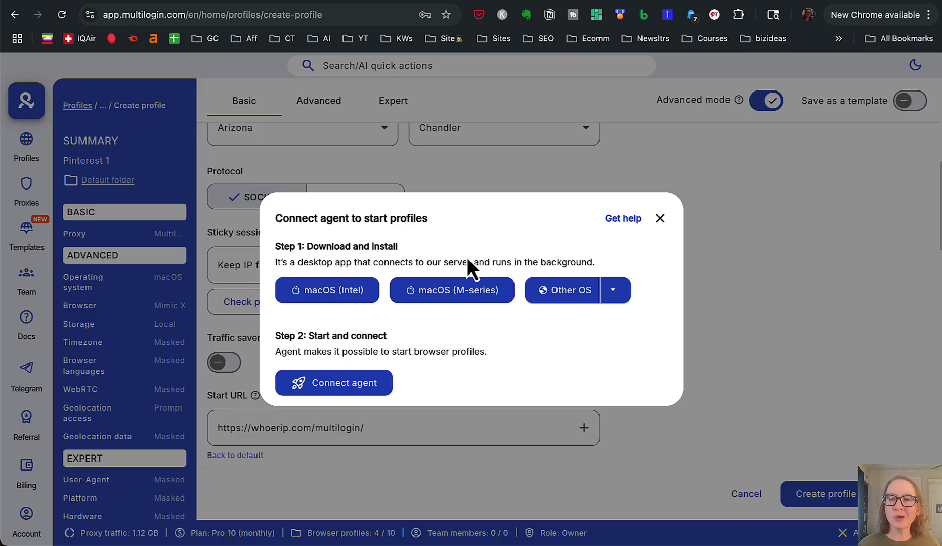
Close the Connect agent dialog and scroll down to the Start URL setting.
{"action": "left_click", "coordinate": [661, 220]}
{"action": "scroll", "coordinate": [405, 324], "scroll_direction": "down", "scroll_amount": 2}
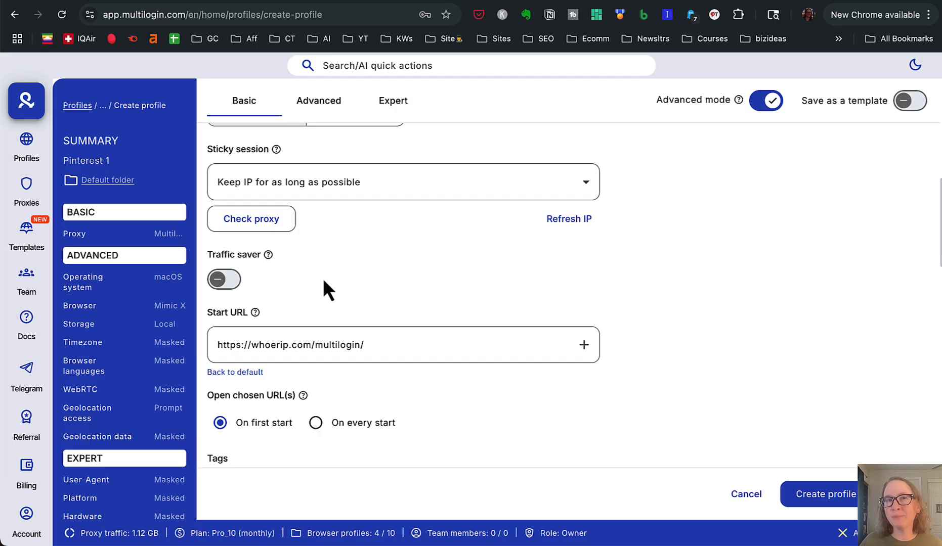
{"action": "left_click", "coordinate": [382, 349]}
{"action": "key", "text": "ctrl+a"}
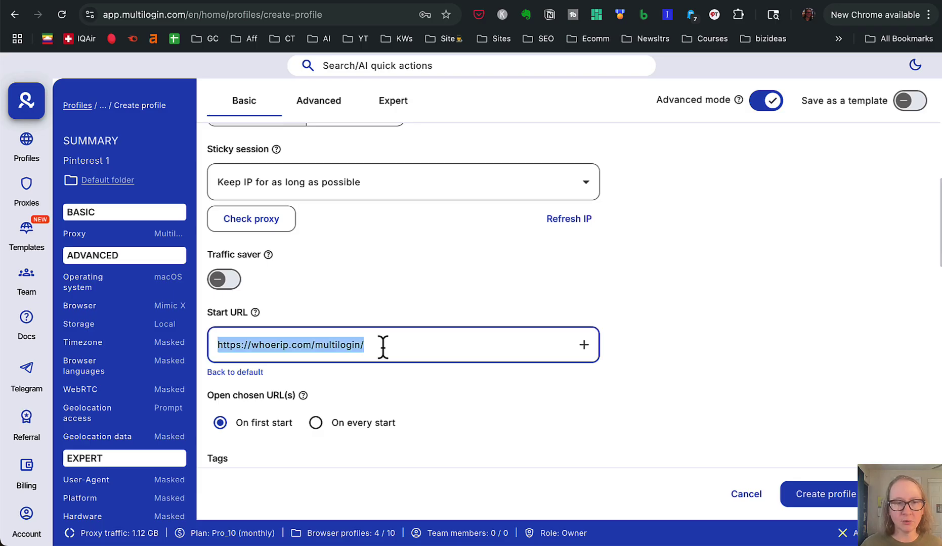
{"action": "left_click_drag", "start_coordinate": [254, 347], "coordinate": [395, 342]}
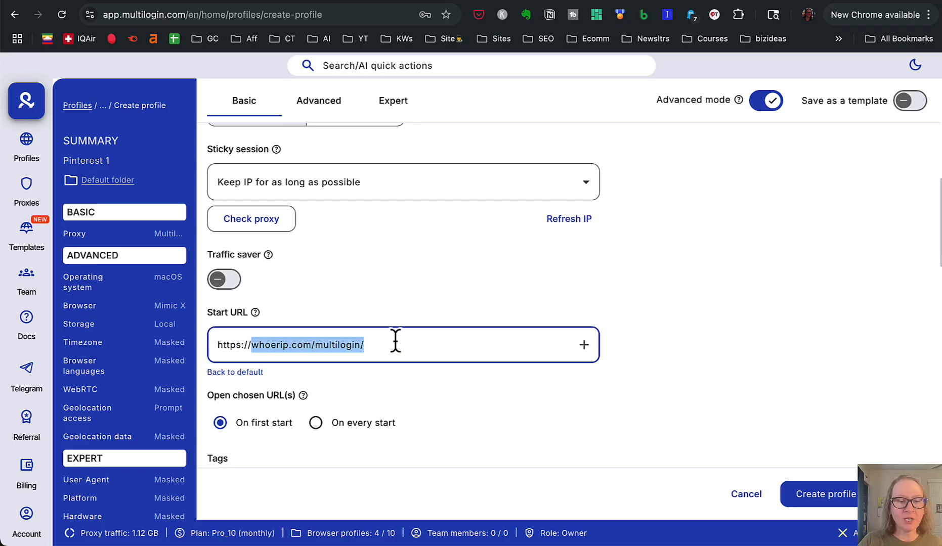
{"action": "type", "text": "www.pint"}
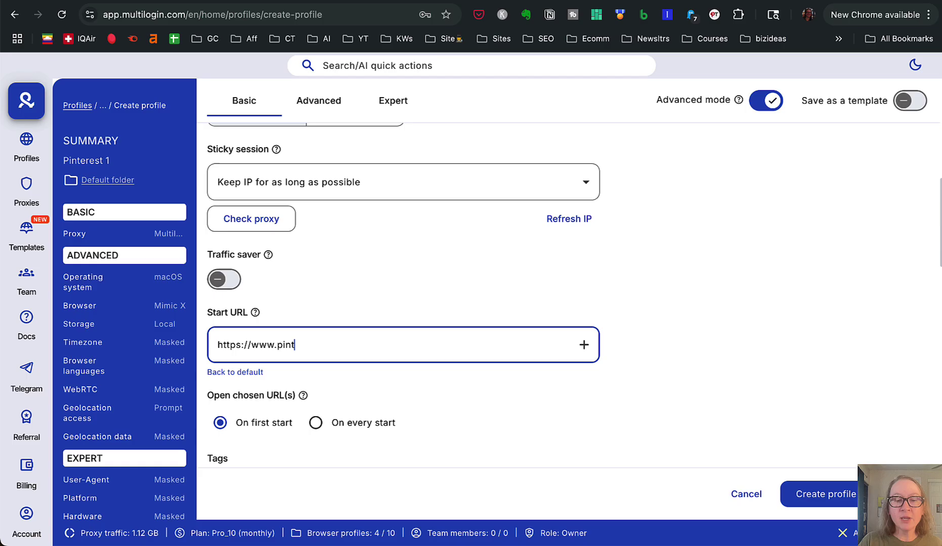
{"action": "type", "text": "erest."}
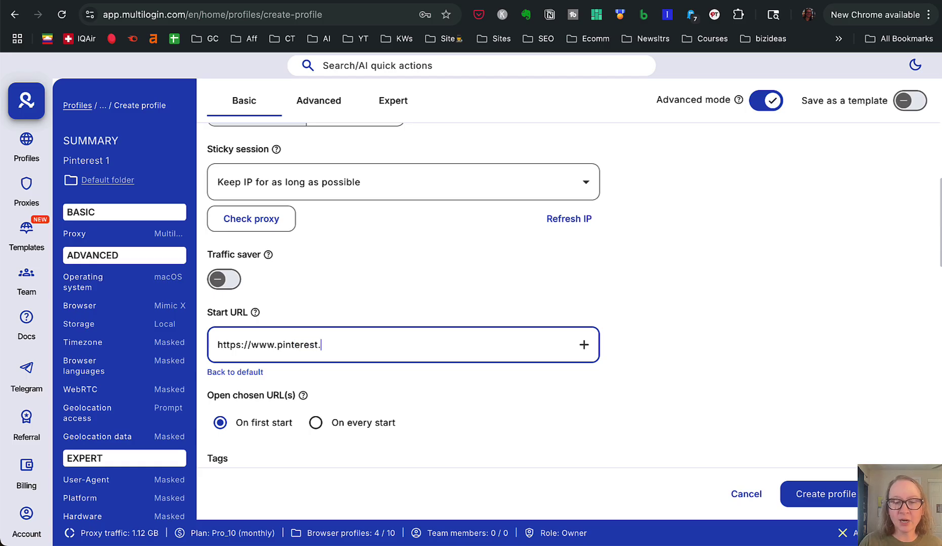
{"action": "type", "text": "com"}
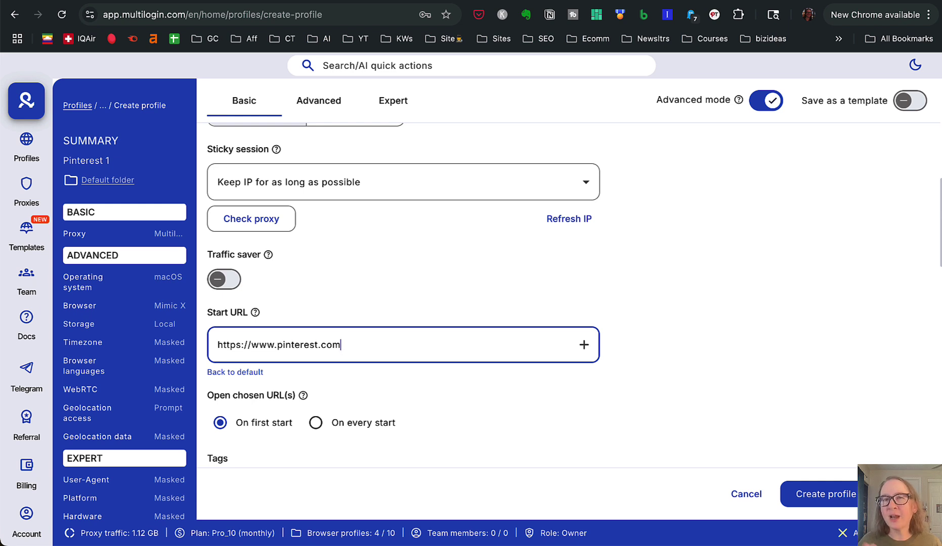
{"action": "scroll", "coordinate": [405, 333], "scroll_direction": "down", "scroll_amount": 2}
Make the start URL open on every launch and review macOS, Mimic X, local storage and masked fingerprints.
{"action": "left_click", "coordinate": [316, 367]}
{"action": "scroll", "coordinate": [506, 379], "scroll_direction": "down", "scroll_amount": 3}
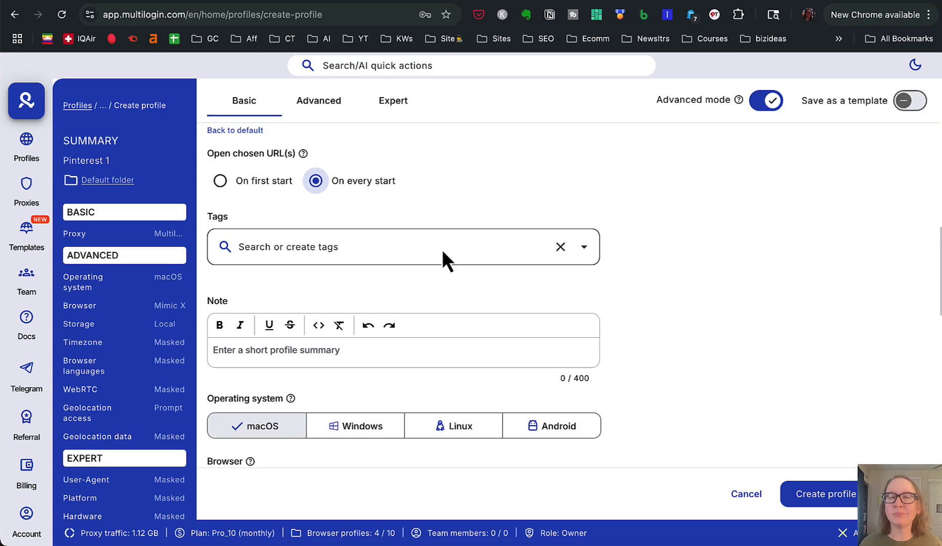
{"action": "scroll", "coordinate": [443, 254], "scroll_direction": "down", "scroll_amount": 2}
{"action": "scroll", "coordinate": [449, 292], "scroll_direction": "down", "scroll_amount": 2}
{"action": "scroll", "coordinate": [486, 344], "scroll_direction": "down", "scroll_amount": 6}
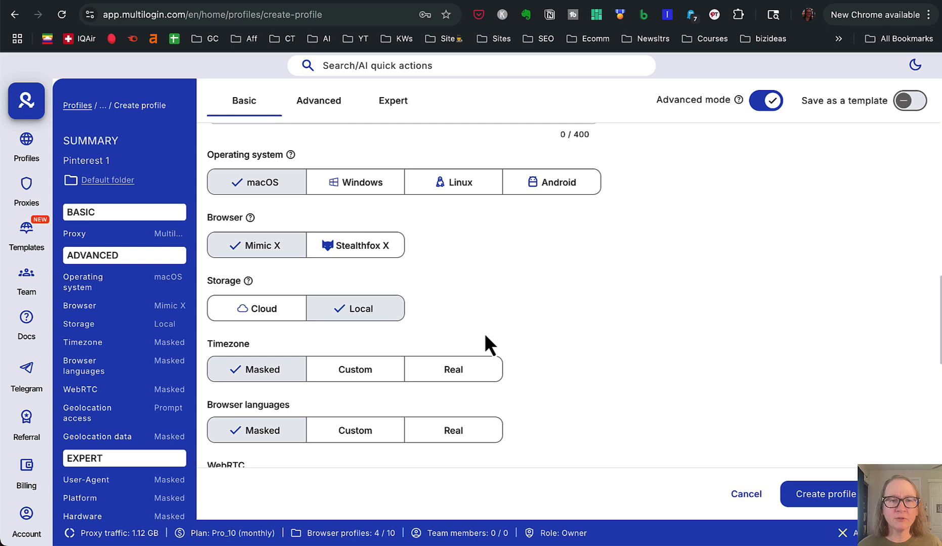
{"action": "scroll", "coordinate": [485, 333], "scroll_direction": "down", "scroll_amount": 2}
{"action": "scroll", "coordinate": [485, 332], "scroll_direction": "down", "scroll_amount": 1}
{"action": "scroll", "coordinate": [666, 368], "scroll_direction": "down", "scroll_amount": 10}
{"action": "scroll", "coordinate": [666, 369], "scroll_direction": "down", "scroll_amount": 8}
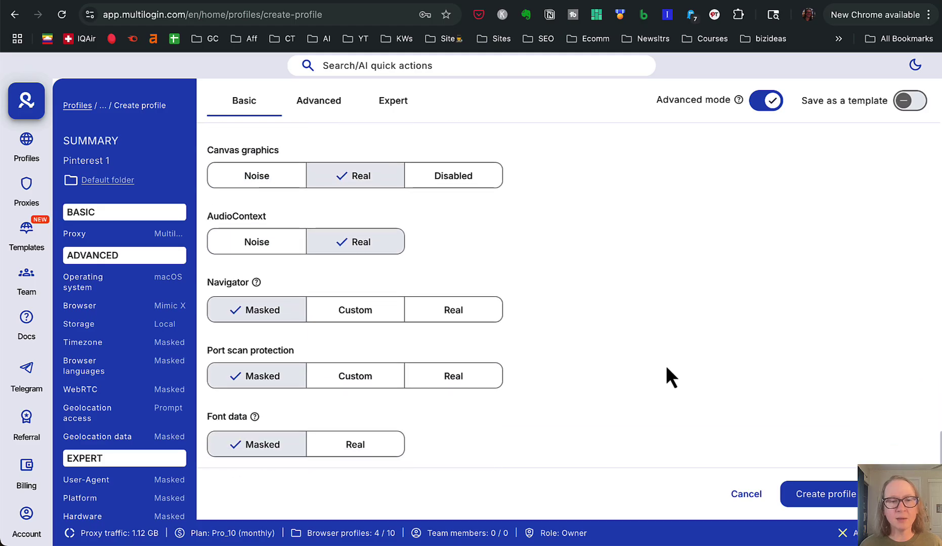
Create the Pinterest 1 profile, try starting it, and dismiss the agent connection prompt.
{"action": "left_click", "coordinate": [838, 501]}
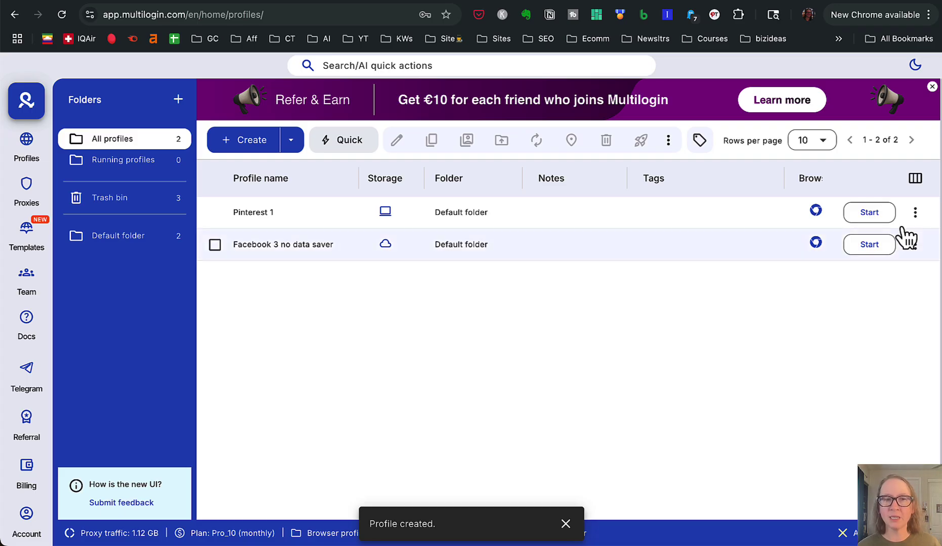
{"action": "left_click", "coordinate": [869, 215]}
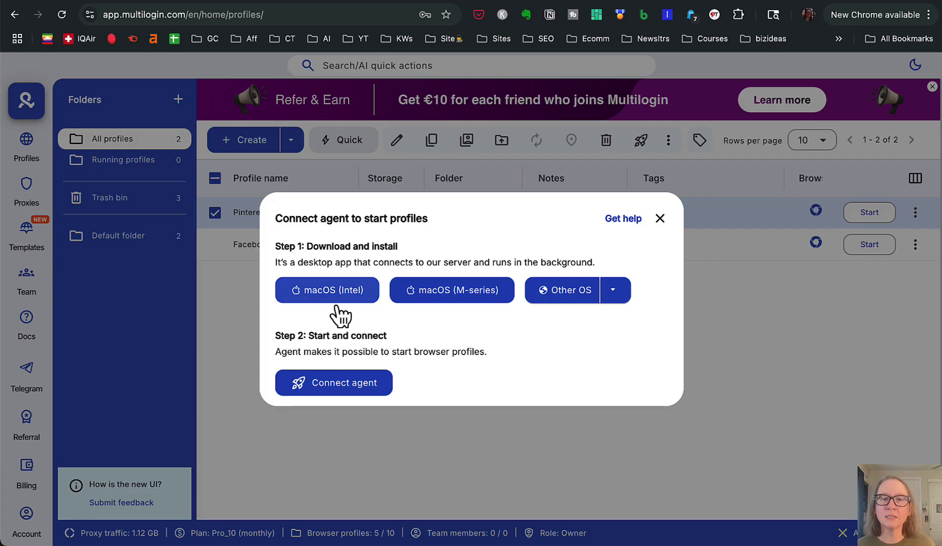
{"action": "left_click", "coordinate": [334, 291]}
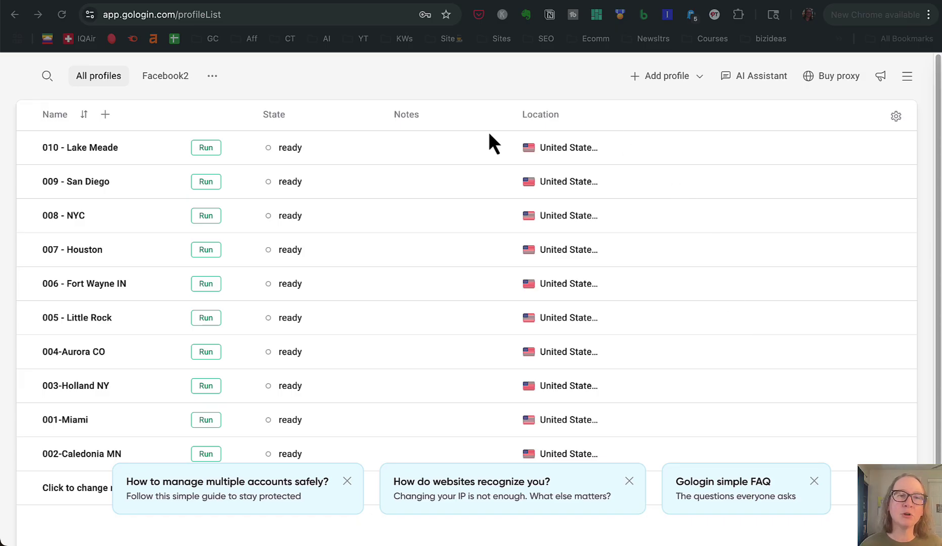
Scroll GoLogin's All profiles list of ten US profiles, 001-Miami through 010 - Lake Meade.
{"action": "scroll", "coordinate": [154, 184], "scroll_direction": "down", "scroll_amount": 1}
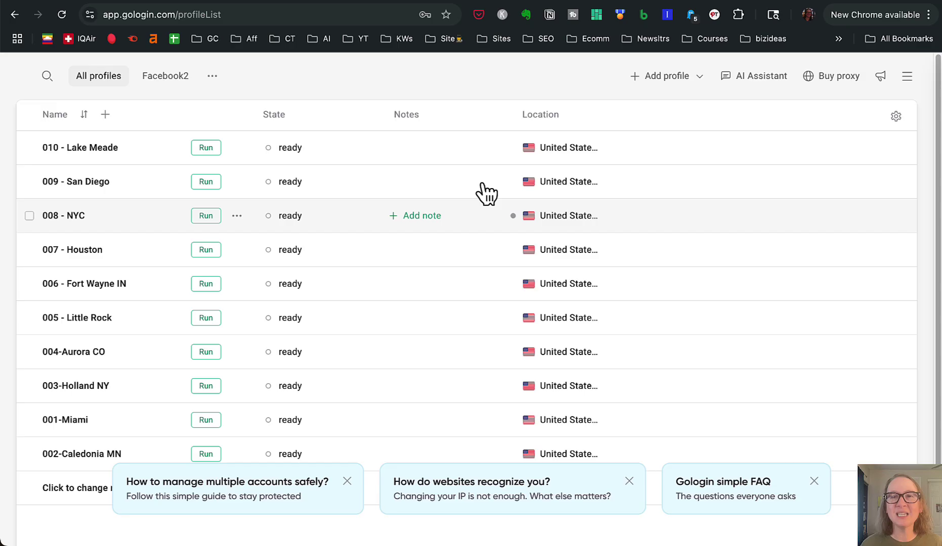
Start a new GoLogin browser profile named 'pinterest 1'.
{"action": "left_click", "coordinate": [640, 81]}
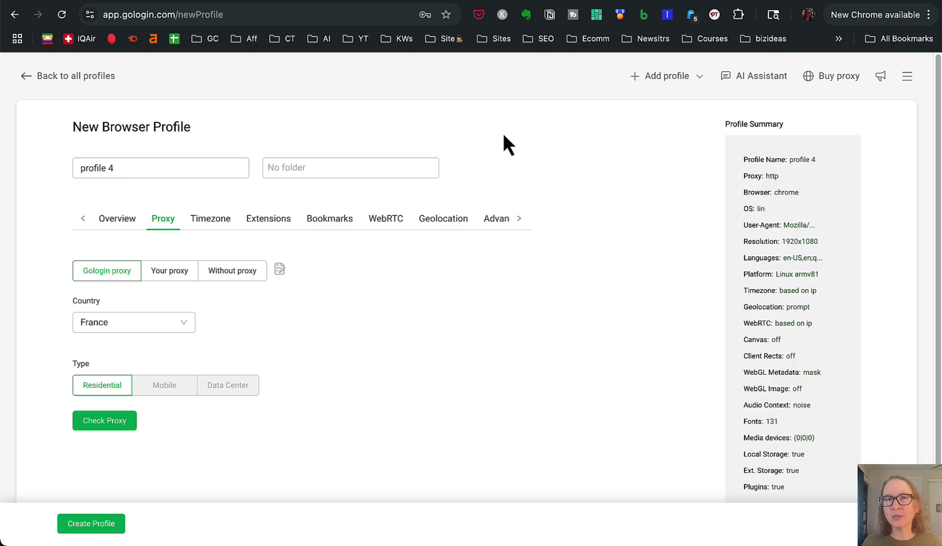
{"action": "left_click_drag", "start_coordinate": [120, 172], "coordinate": [81, 169]}
{"action": "type", "text": "pinte"}
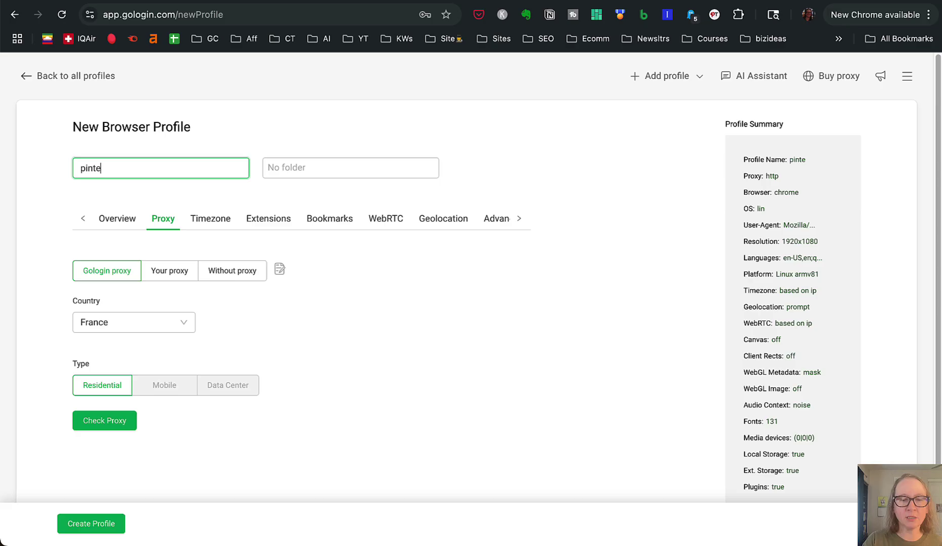
{"action": "type", "text": "rest 1"}
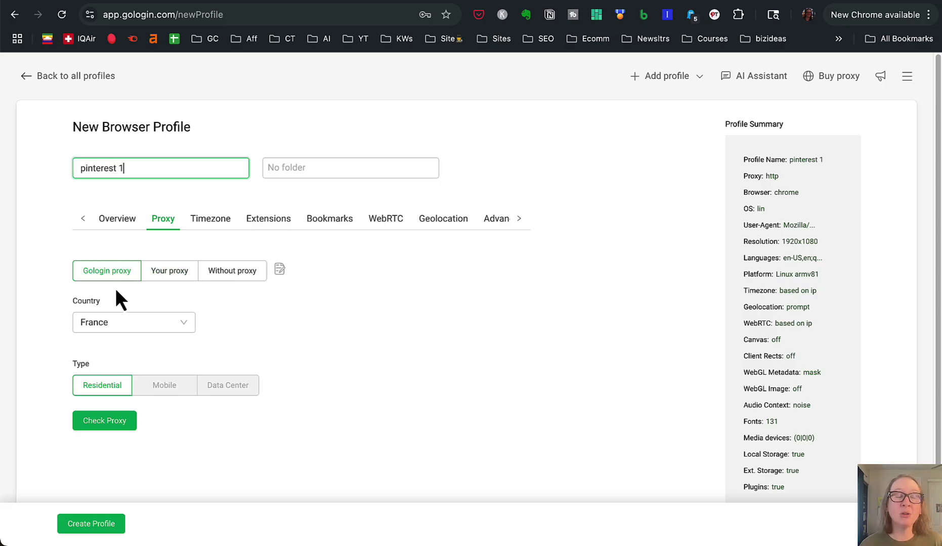
Assign a United States residential proxy in Fort Worth and create the profile.
{"action": "scroll", "coordinate": [171, 318], "scroll_direction": "down", "scroll_amount": 1}
{"action": "left_click", "coordinate": [172, 311]}
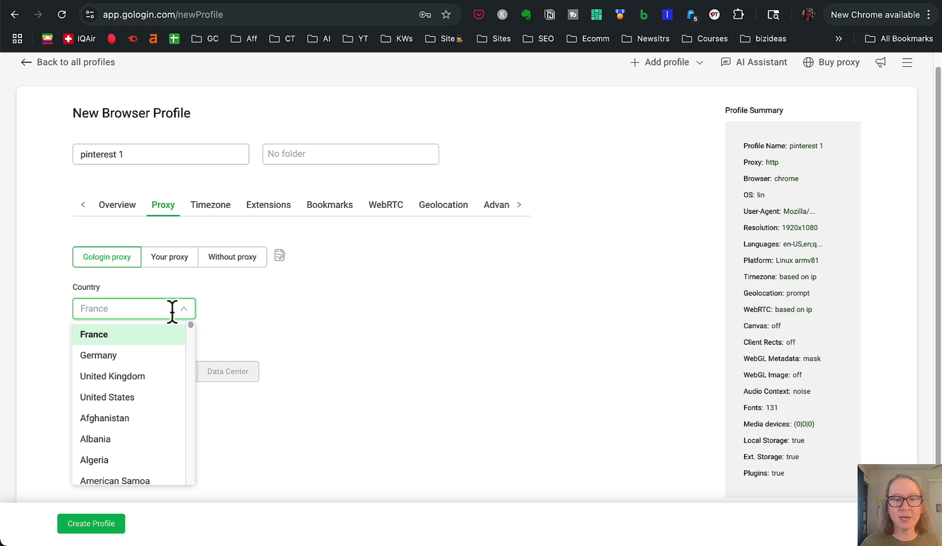
{"action": "left_click", "coordinate": [178, 396]}
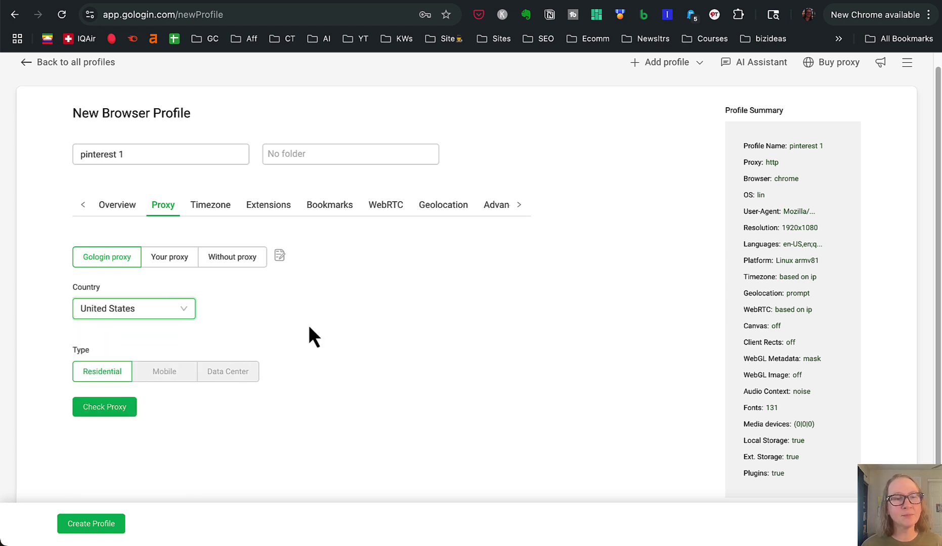
{"action": "scroll", "coordinate": [309, 324], "scroll_direction": "down", "scroll_amount": 2}
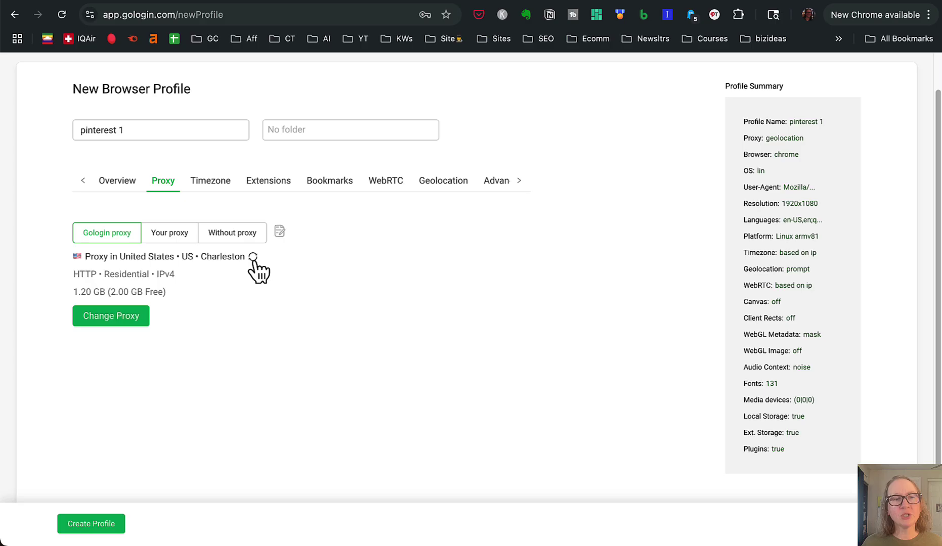
{"action": "left_click", "coordinate": [109, 323]}
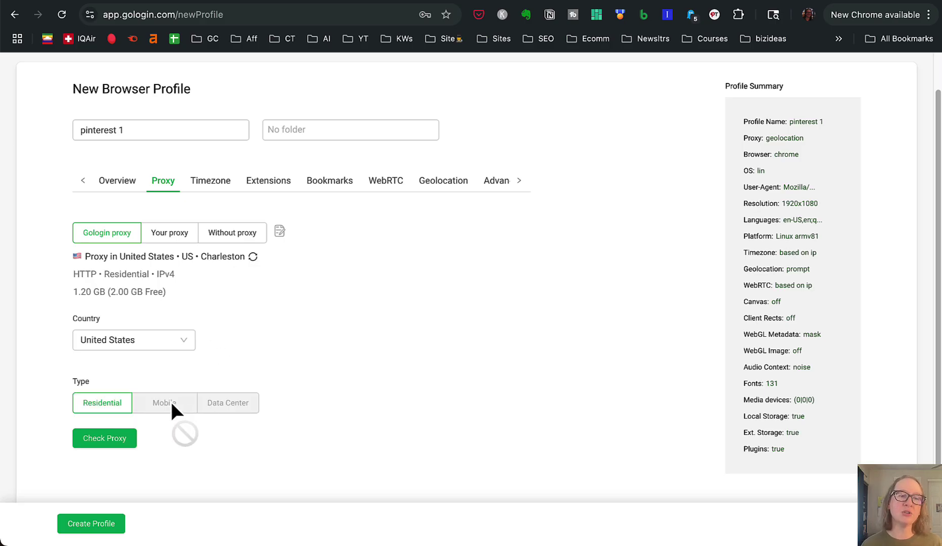
{"action": "left_click", "coordinate": [114, 439]}
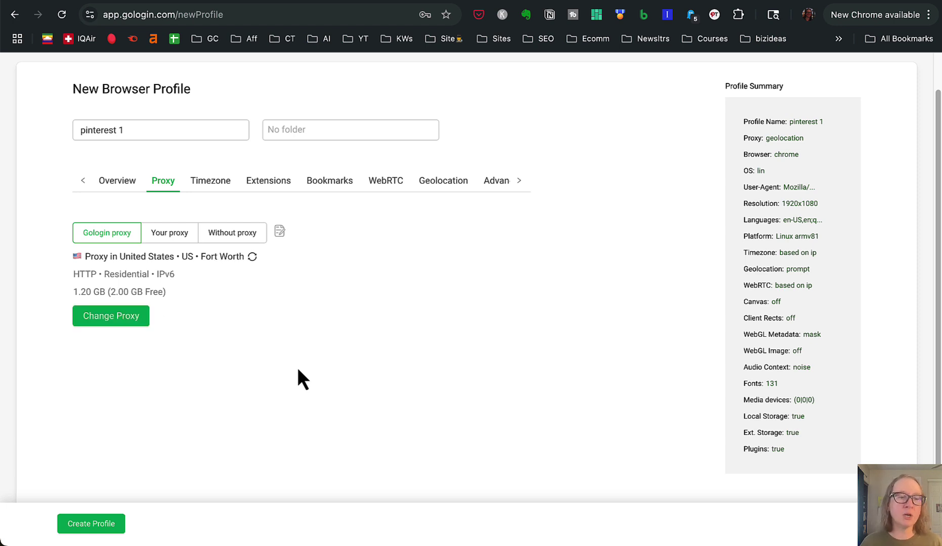
{"action": "left_click", "coordinate": [92, 524]}
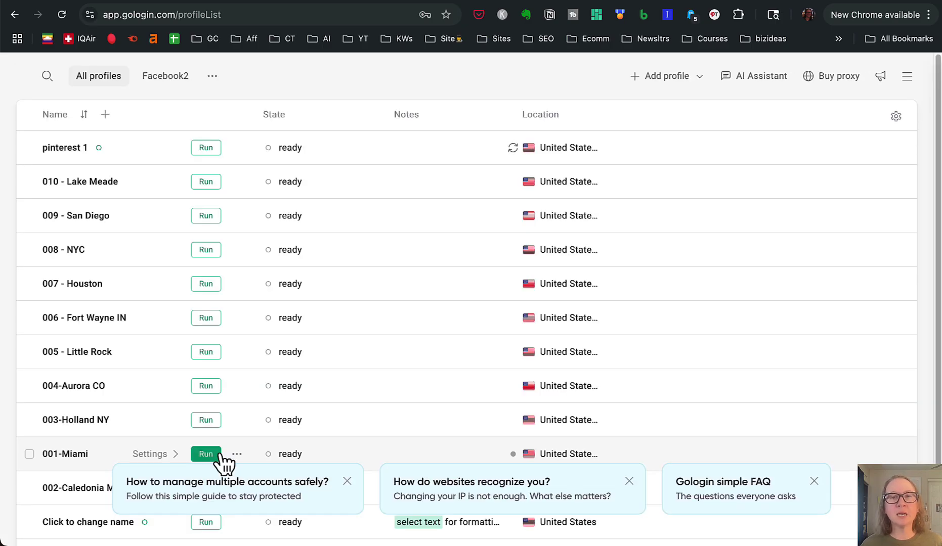
Run the pinterest 1 profile so its cloud browser opens on a new-tab page.
{"action": "mouse_move", "coordinate": [516, 149]}
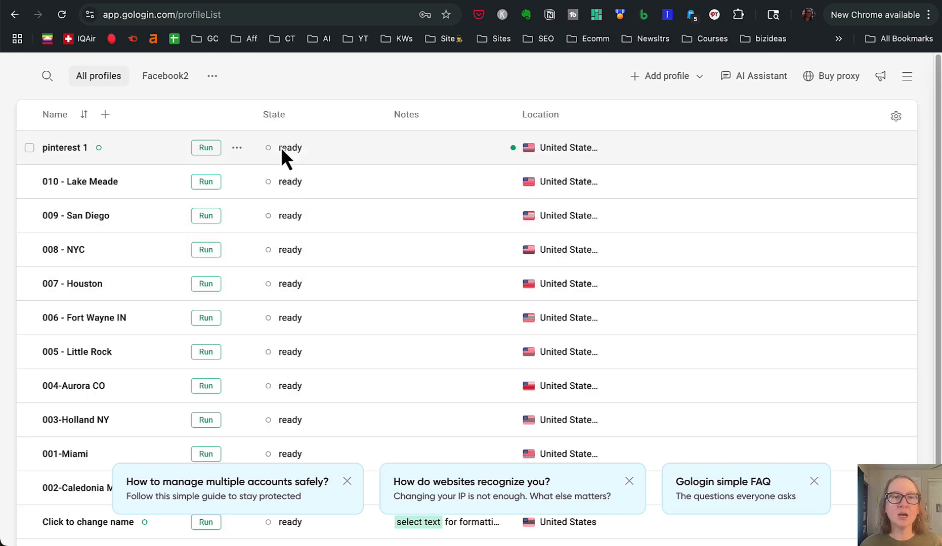
{"action": "left_click", "coordinate": [206, 148]}
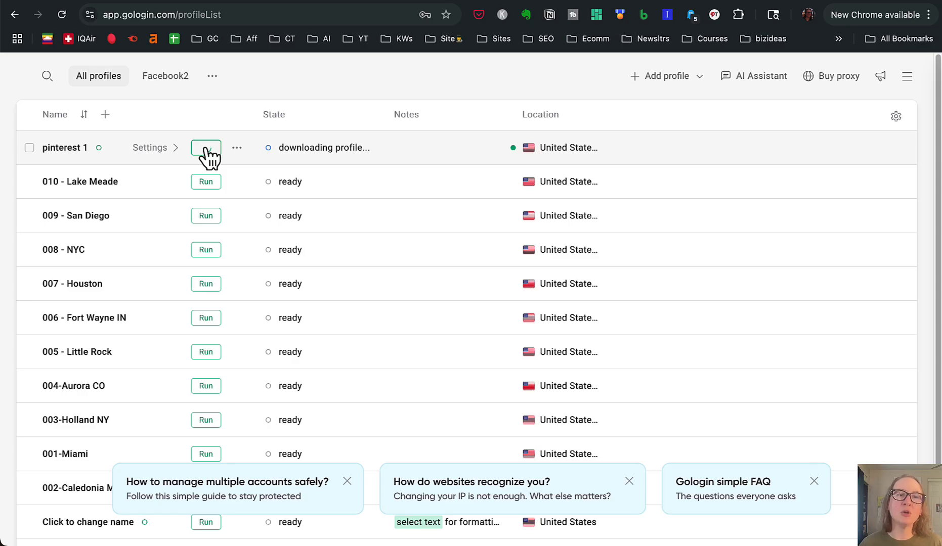
{"action": "mouse_move", "coordinate": [694, 542]}
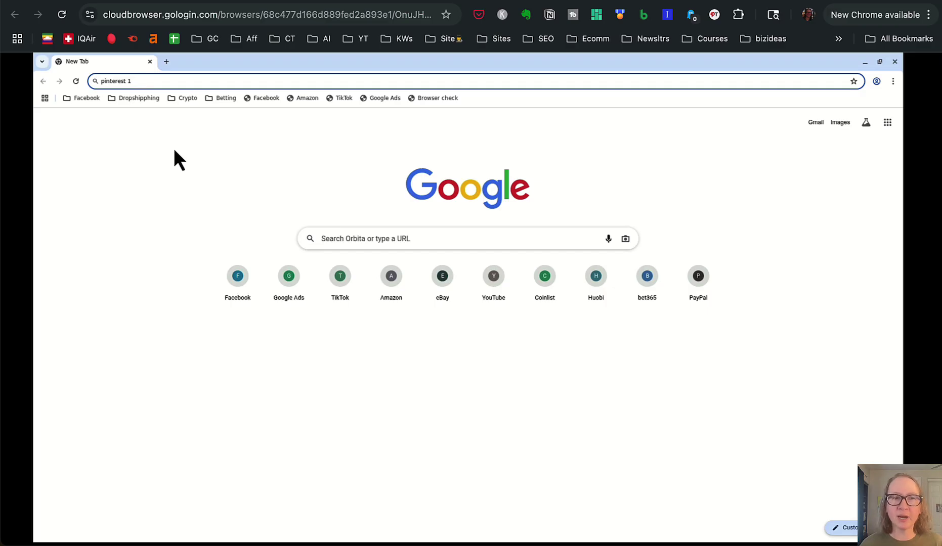
Load pinterest.com in the pinterest 1 browser, then go back to the GoLogin profiles list.
{"action": "type", "text": "pintr"}
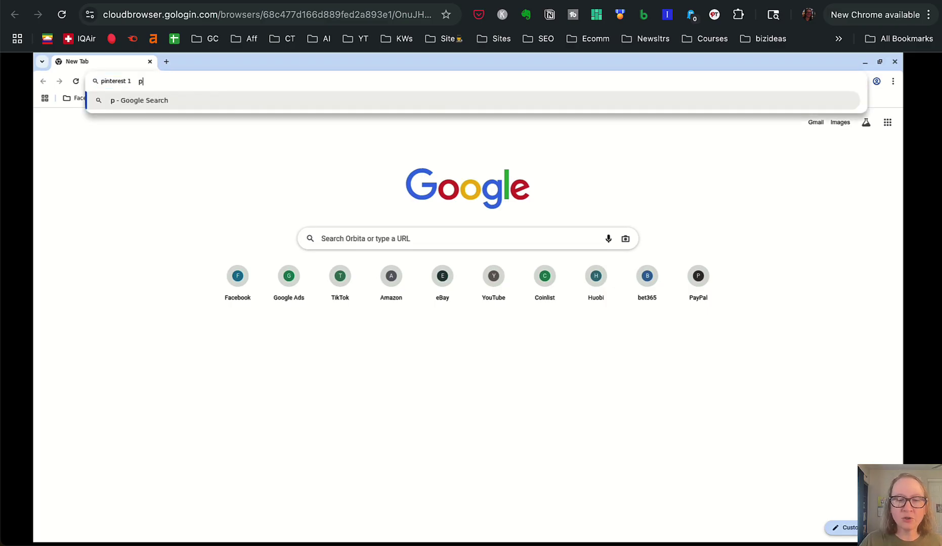
{"action": "key", "text": "BackSpace"}
{"action": "key", "text": "BackSpace"}
{"action": "type", "text": "ters"}
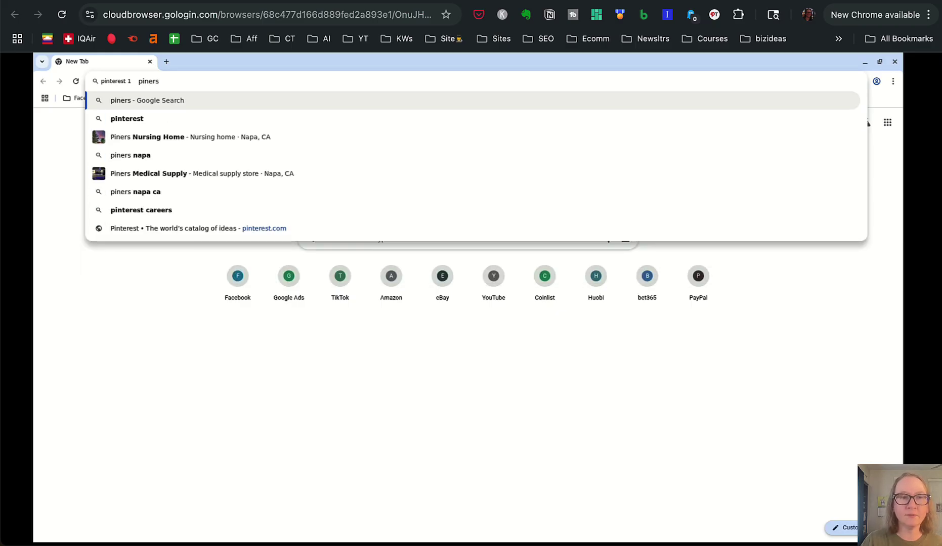
{"action": "key", "text": "BackSpace"}
{"action": "key", "text": "BackSpace"}
{"action": "key", "text": "BackSpace"}
{"action": "key", "text": "BackSpace"}
{"action": "type", "text": "terest.com"}
{"action": "key", "text": "Return"}
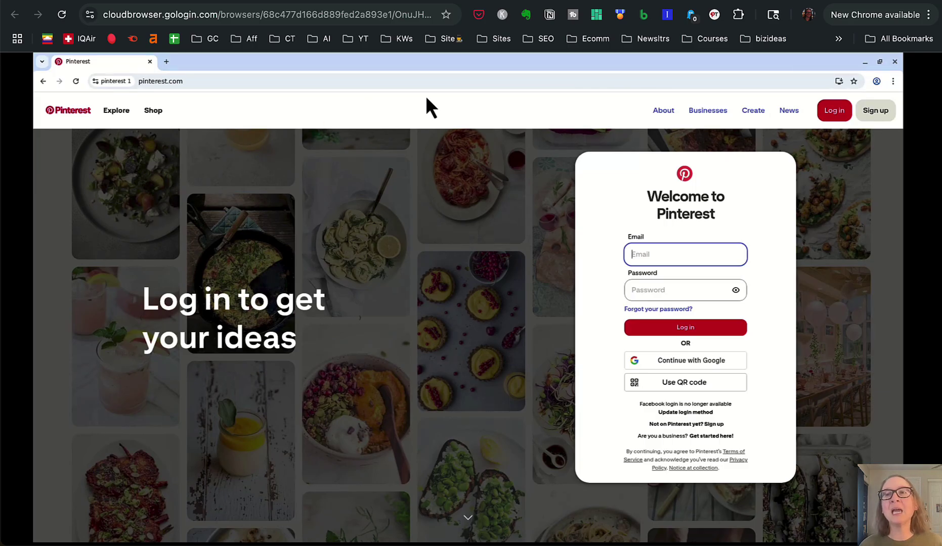
{"action": "key", "text": "ctrl+shift+Tab"}
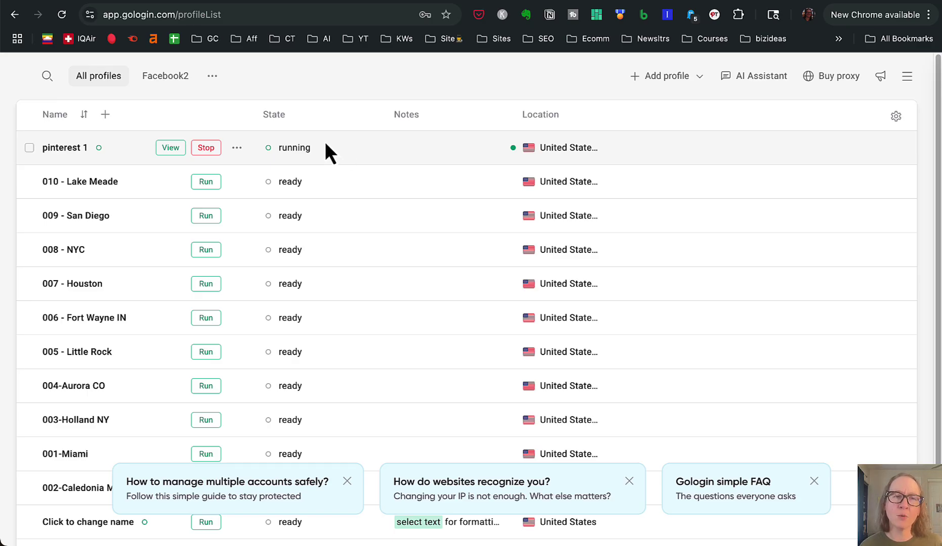
Stop the running pinterest 1 profile.
{"action": "left_click", "coordinate": [209, 148]}
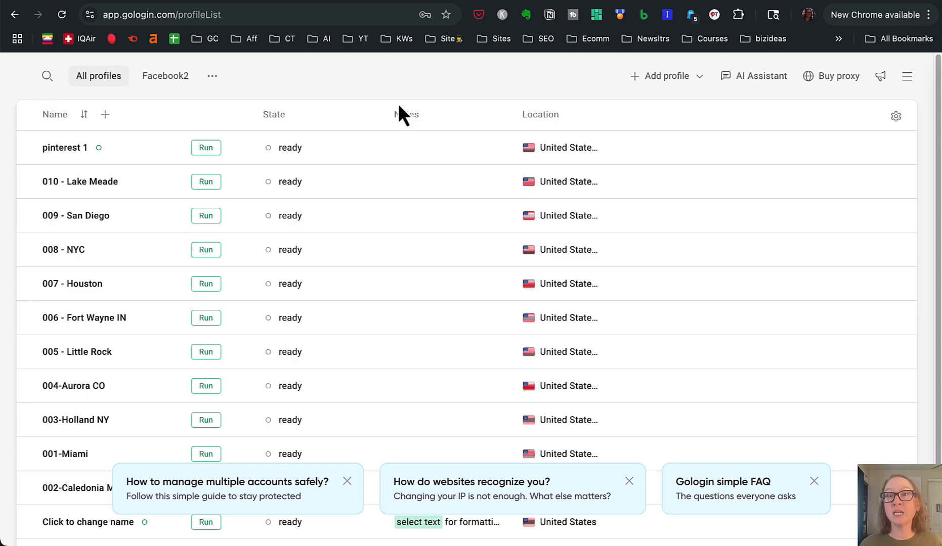
Start another GoLogin profile and name it 'pinters 2'.
{"action": "left_click", "coordinate": [636, 80]}
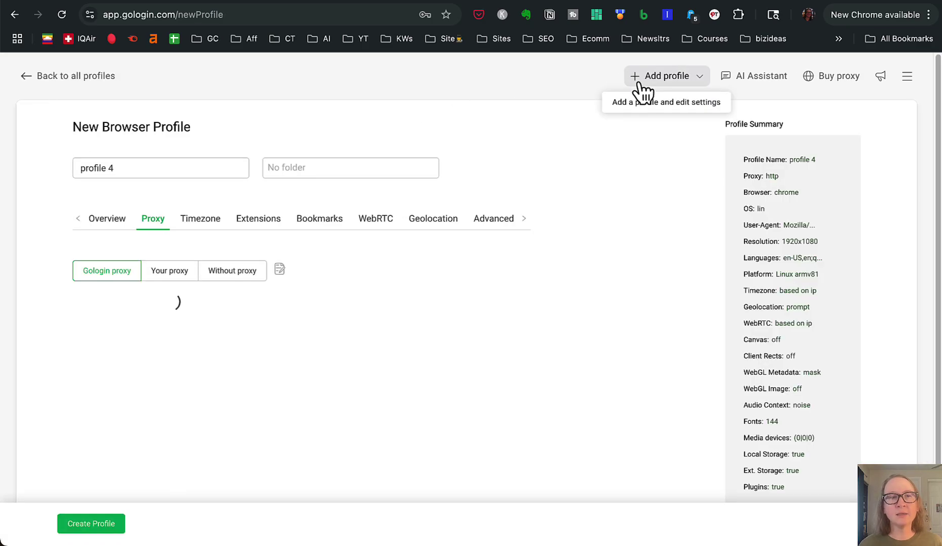
{"action": "left_click", "coordinate": [151, 167]}
{"action": "key", "text": "ctrl+a"}
{"action": "type", "text": "pinters "}
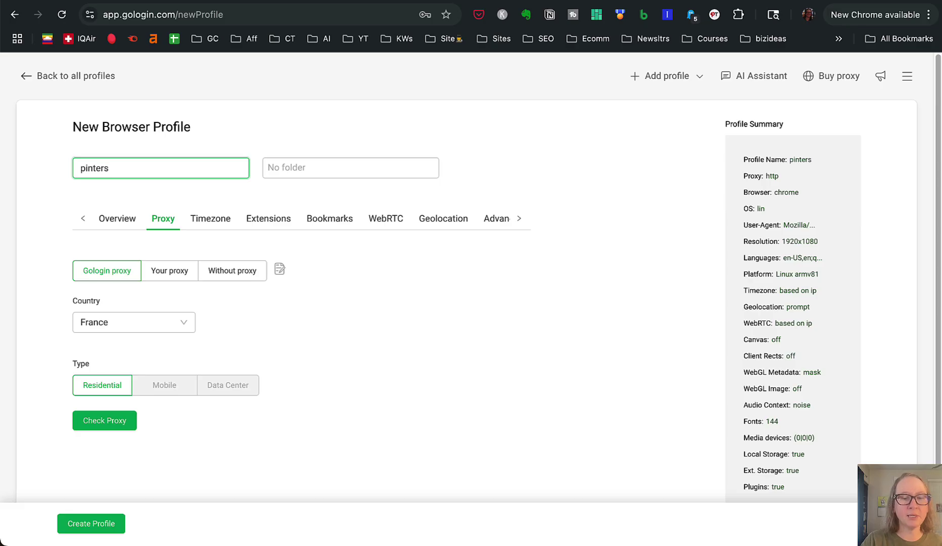
{"action": "type", "text": "4"}
{"action": "key", "text": "BackSpace"}
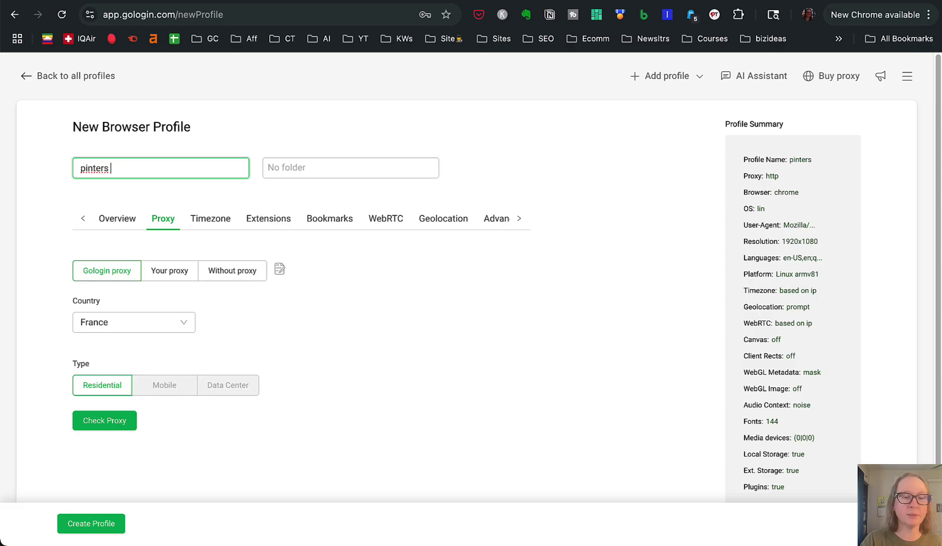
{"action": "type", "text": "2"}
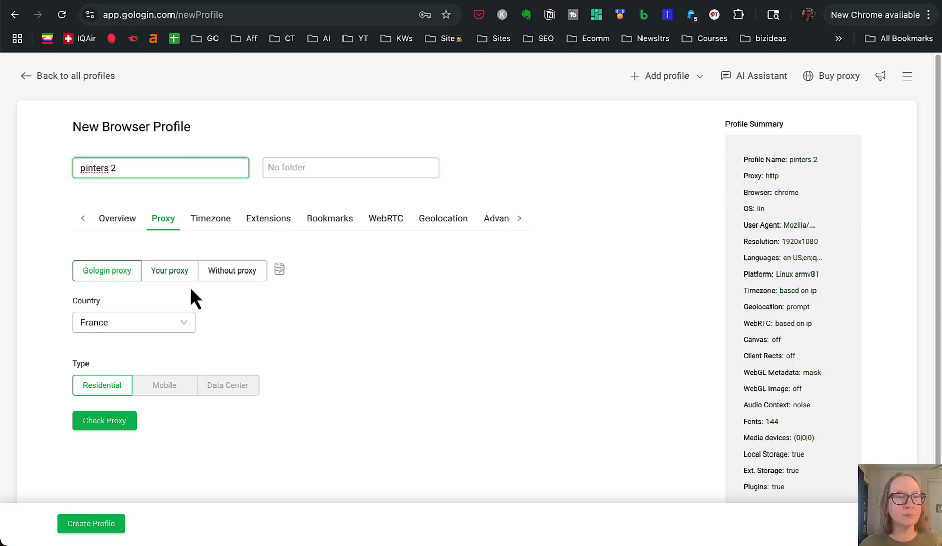
Assign a United States residential proxy, check it, and create the profile.
{"action": "left_click", "coordinate": [186, 327]}
{"action": "left_click", "coordinate": [144, 411]}
{"action": "left_click", "coordinate": [122, 420]}
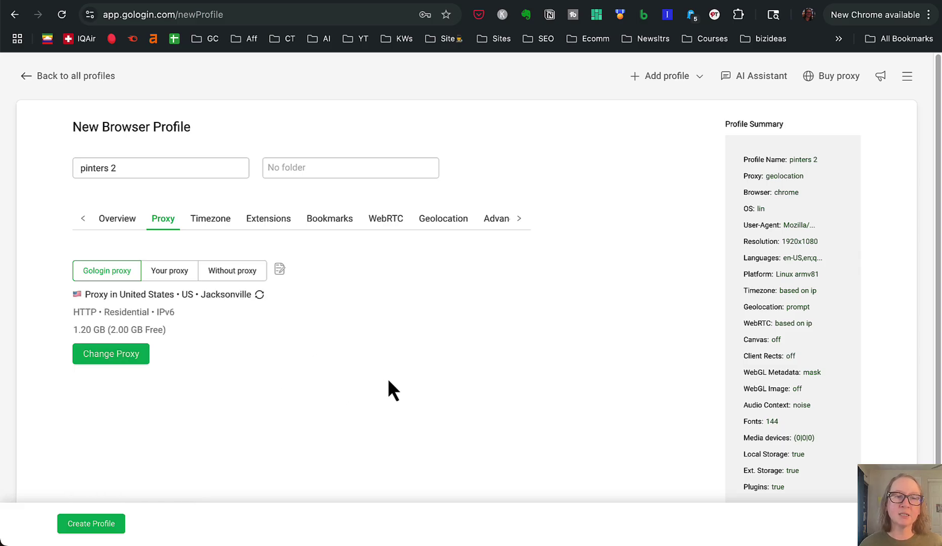
{"action": "left_click", "coordinate": [99, 526]}
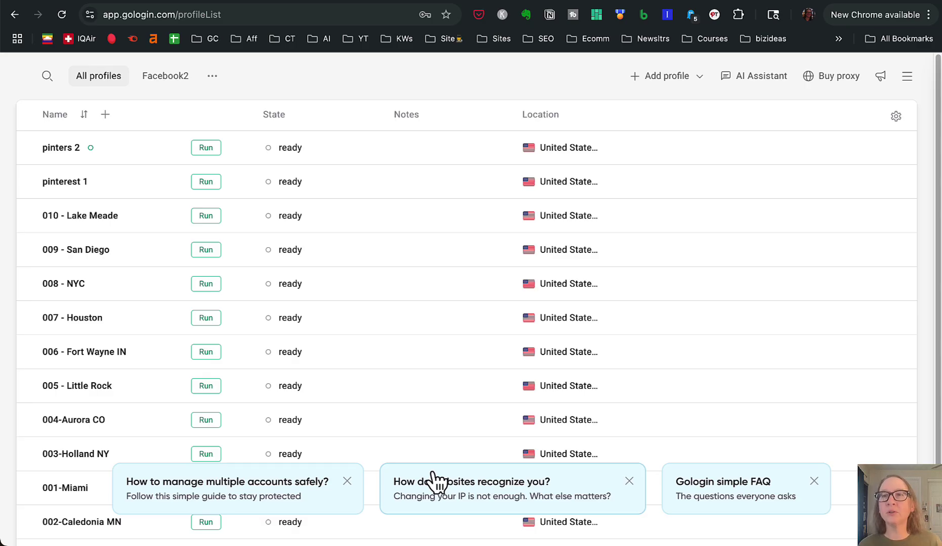
Switch to the Multilogin pricing page showing the 3-day trial, Pro and Business plans.
{"action": "left_click", "coordinate": [850, 7]}
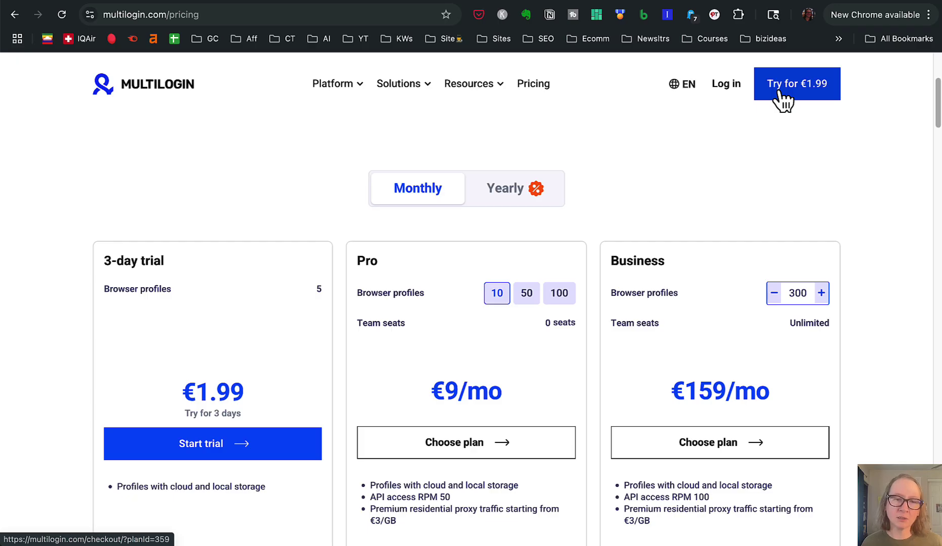
Look over GoLogin's pricing page, then return to the Multilogin profiles list.
{"action": "left_click", "coordinate": [876, 3]}
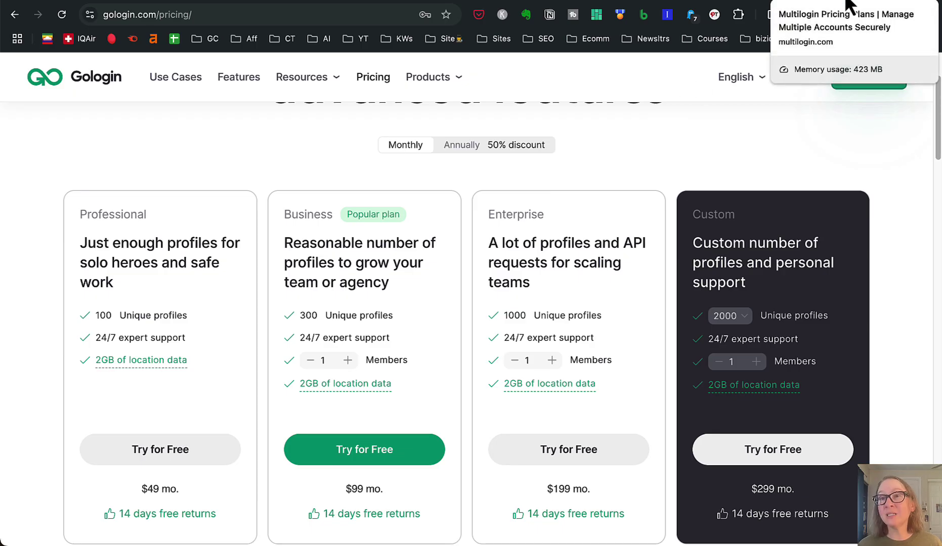
{"action": "left_click", "coordinate": [826, 2]}
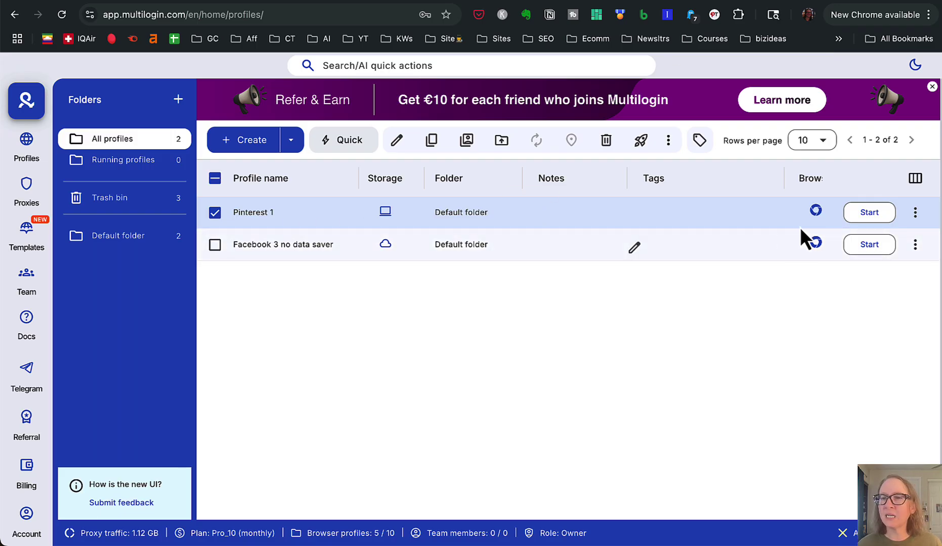
Start Pinterest 1, download the macOS (M-series) agent, and connect it by opening Multilogin X.
{"action": "left_click", "coordinate": [871, 214]}
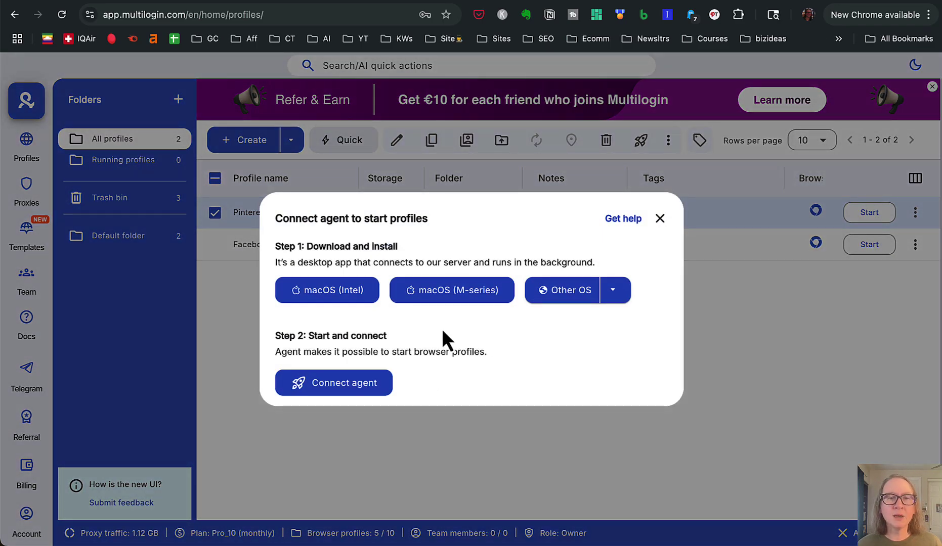
{"action": "left_click", "coordinate": [437, 292]}
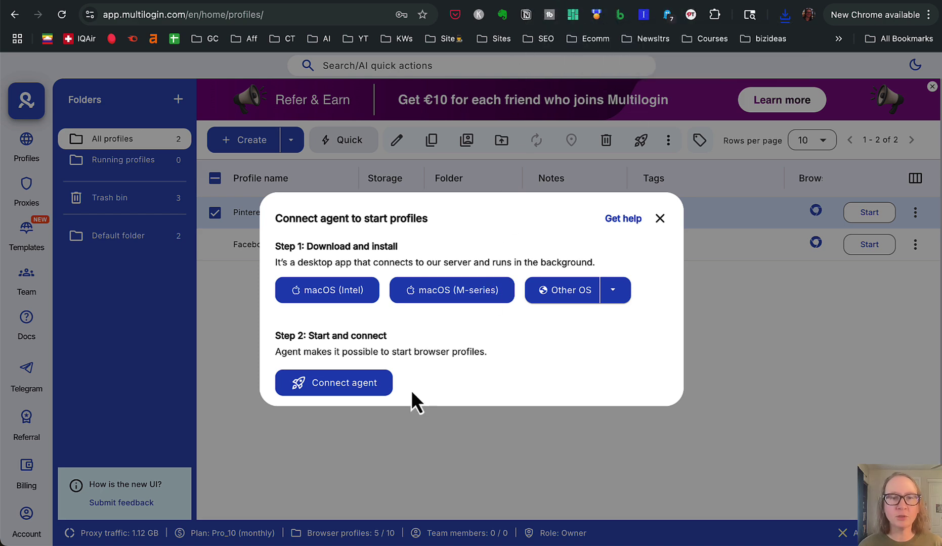
{"action": "left_click", "coordinate": [347, 389]}
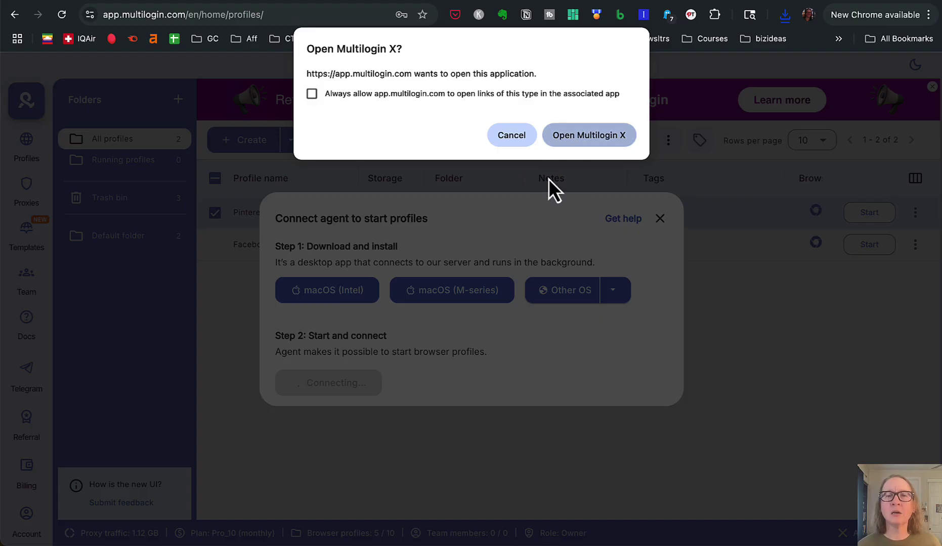
{"action": "key", "text": "Return"}
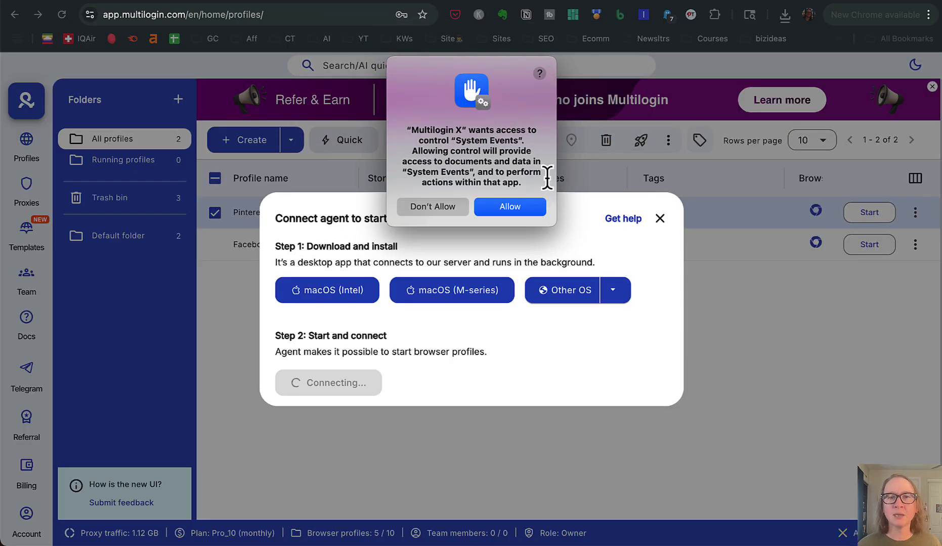
Allow the agent System Events access, then quit the opened Pinterest 1 browser via Quit Mimic.
{"action": "left_click", "coordinate": [500, 209]}
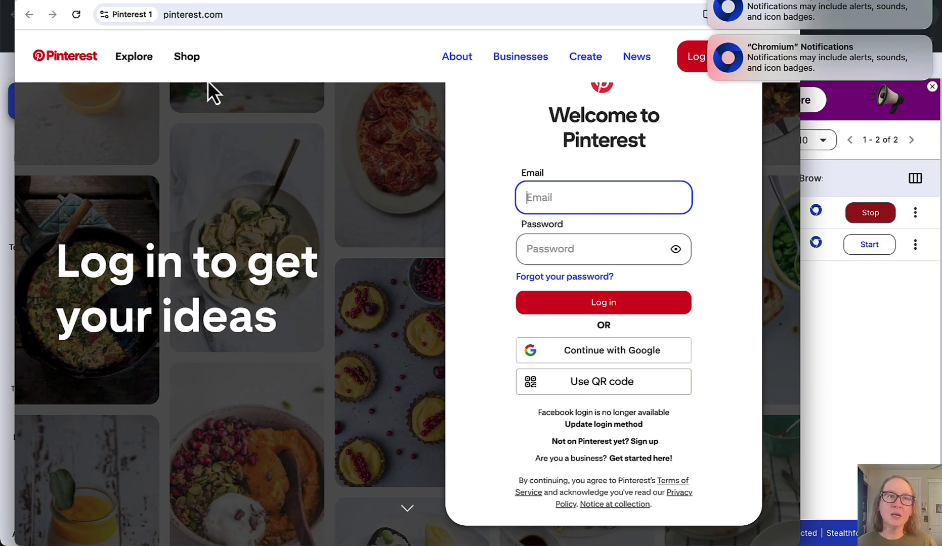
{"action": "left_click", "coordinate": [41, 1]}
{"action": "left_click", "coordinate": [84, 159]}
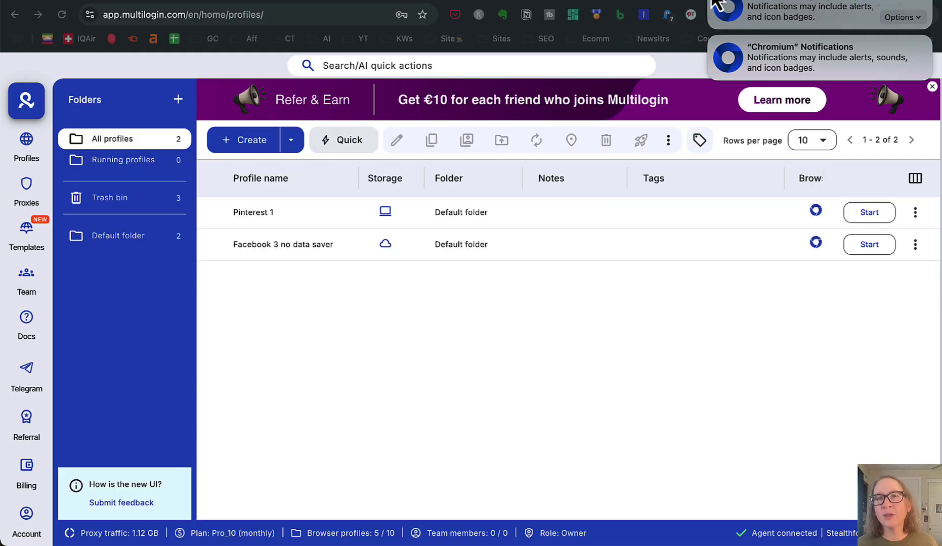
Close both Chromium notifications and switch back to GoLogin's All profiles list.
{"action": "left_click", "coordinate": [717, 6]}
{"action": "left_click", "coordinate": [717, 5]}
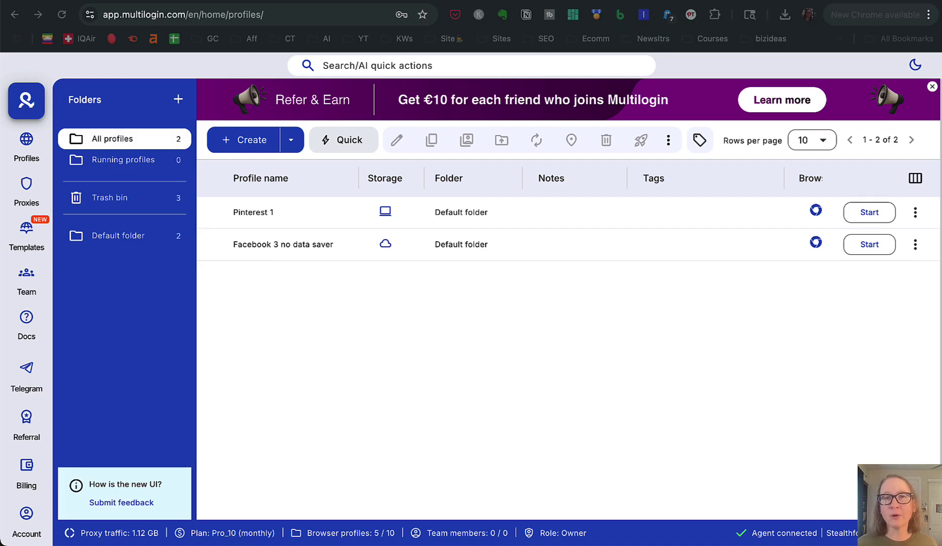
{"action": "left_click", "coordinate": [576, 5]}
{"action": "left_click", "coordinate": [542, 3]}
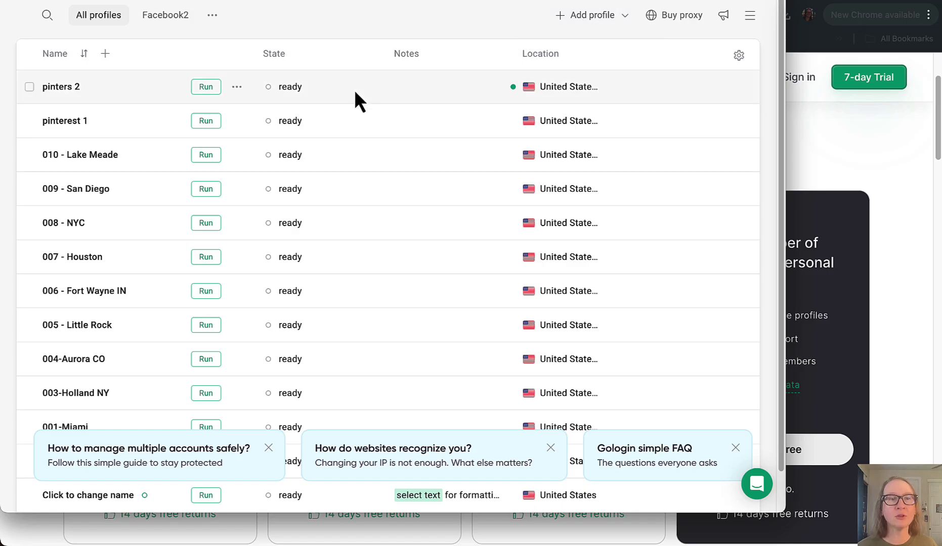
Run the pinters 2 profile, load pinterest.com in its Orbita window, then close it and hide GoLogin.
{"action": "left_click", "coordinate": [200, 91]}
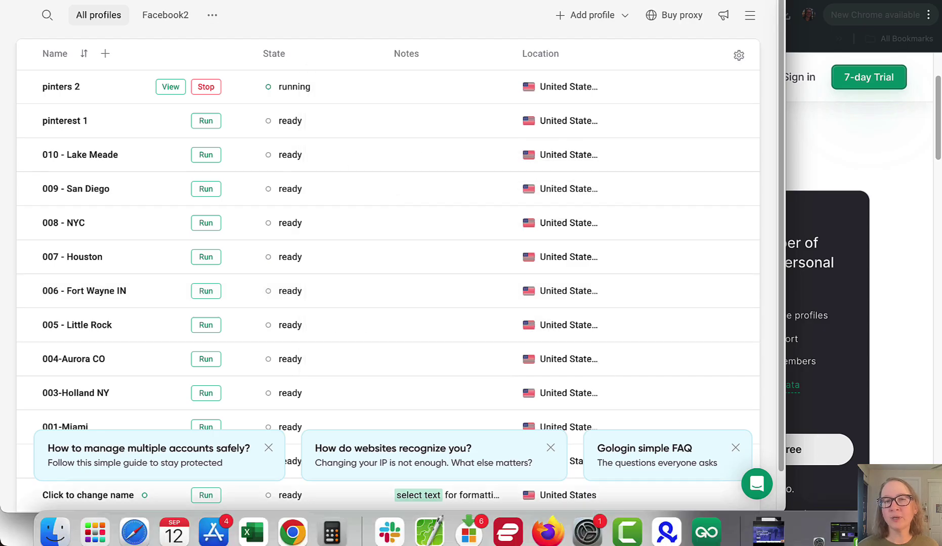
{"action": "left_click", "coordinate": [732, 530]}
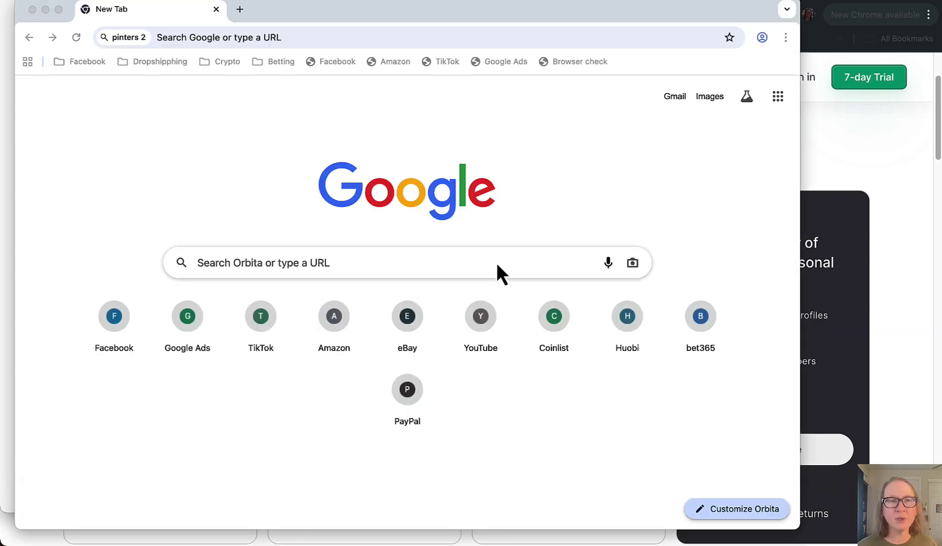
{"action": "left_click", "coordinate": [365, 37]}
{"action": "type", "text": "pin"}
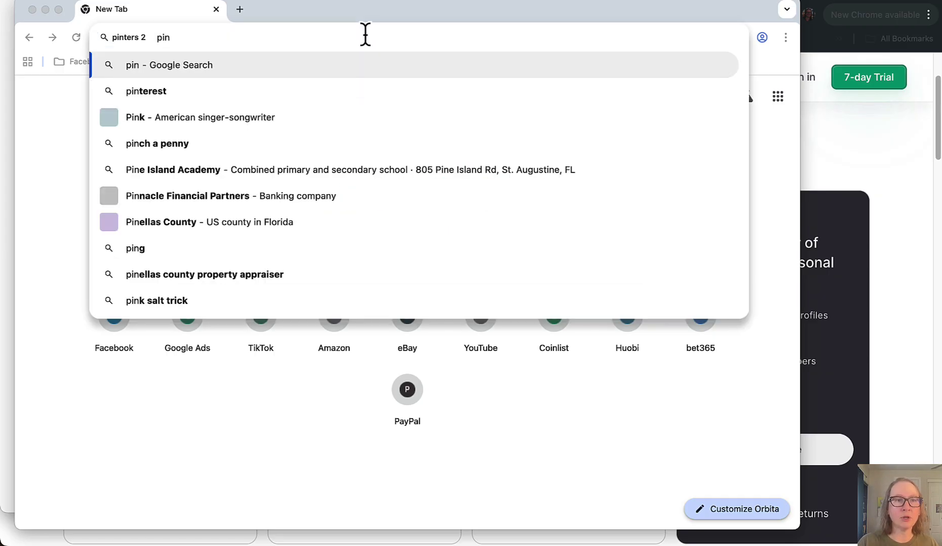
{"action": "type", "text": "t"}
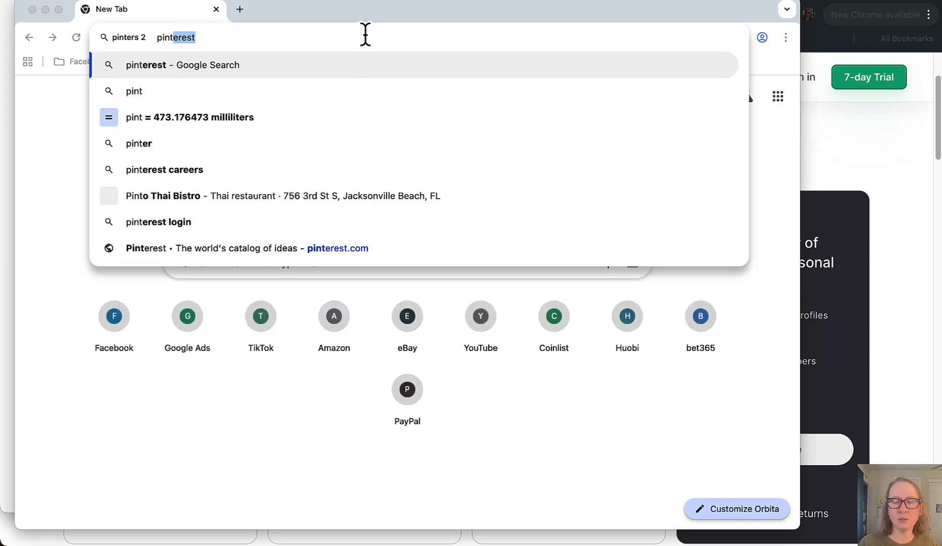
{"action": "key", "text": "Up"}
{"action": "key", "text": "Return"}
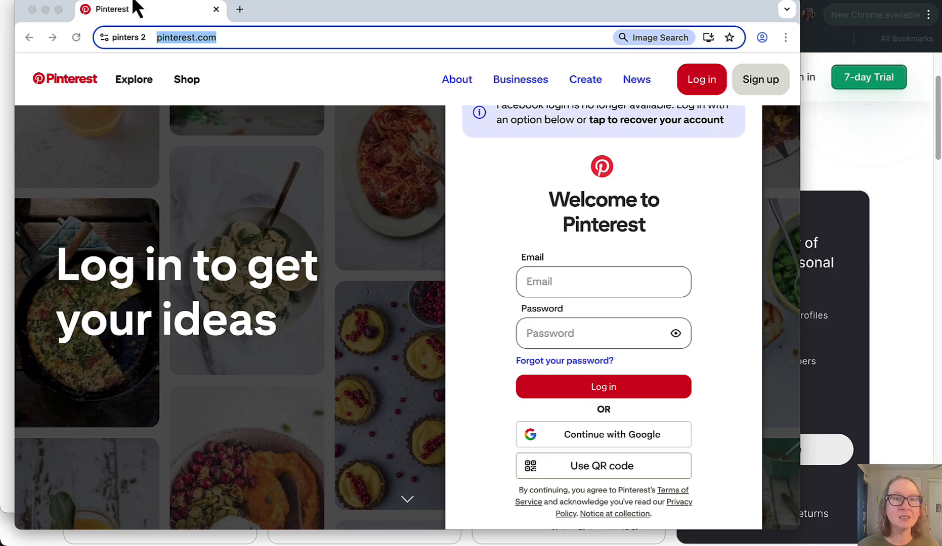
{"action": "left_click", "coordinate": [32, 11]}
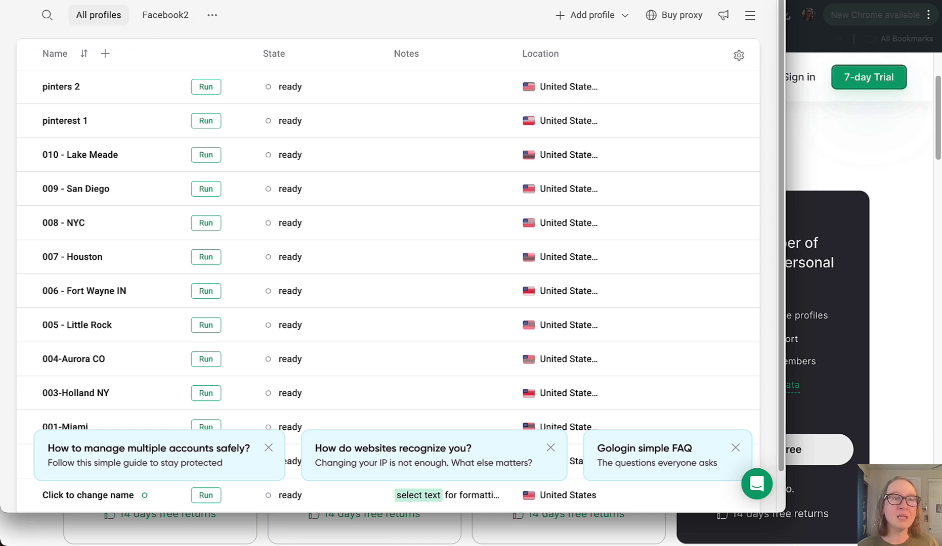
{"action": "left_click", "coordinate": [78, 26]}
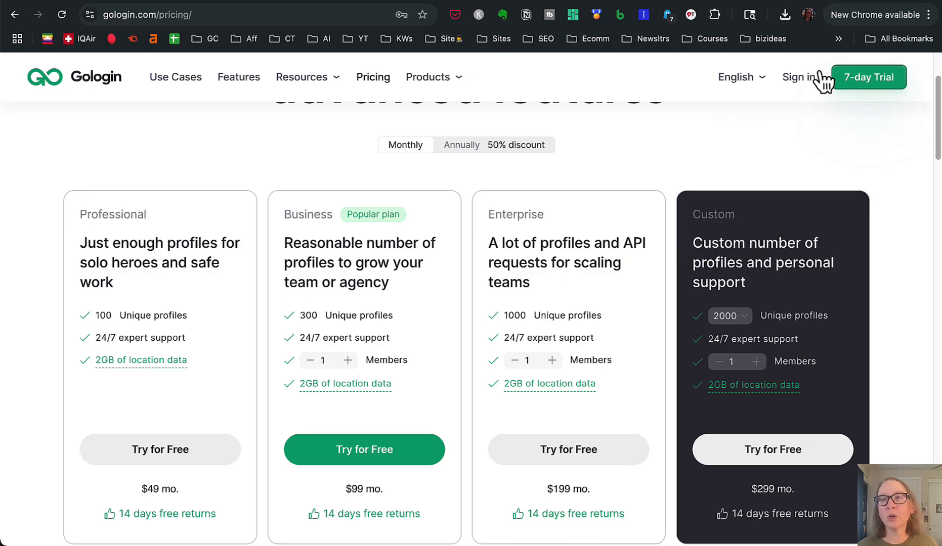
Switch to the Google Docs tab with the 'Niche down accounts' notes.
{"action": "key", "text": "ctrl+Tab"}
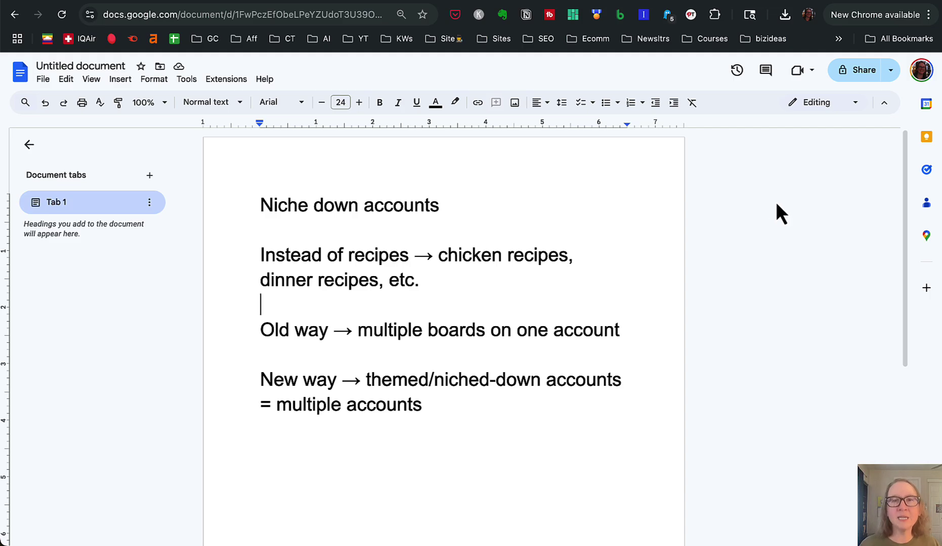